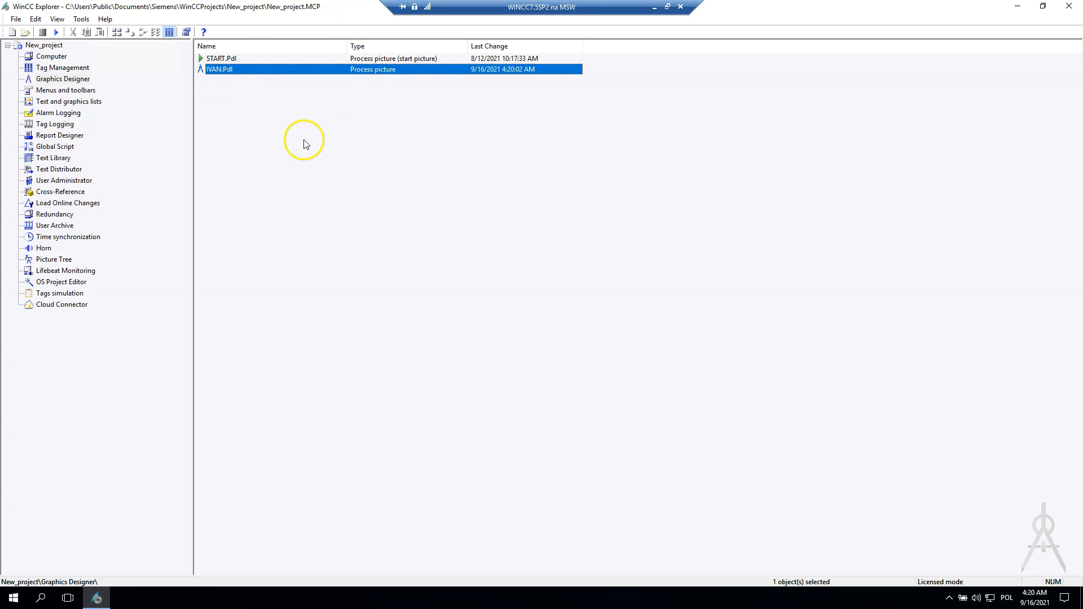
Step: Open the IVAN.Pdl process picture in Graphics Designer
click(252, 96)
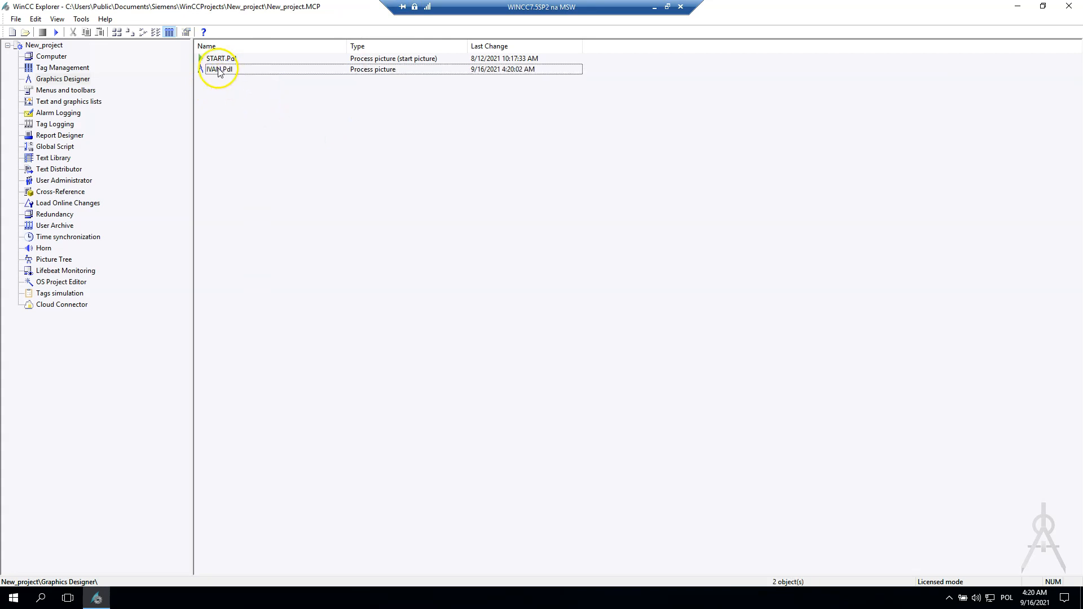
double_click(219, 70)
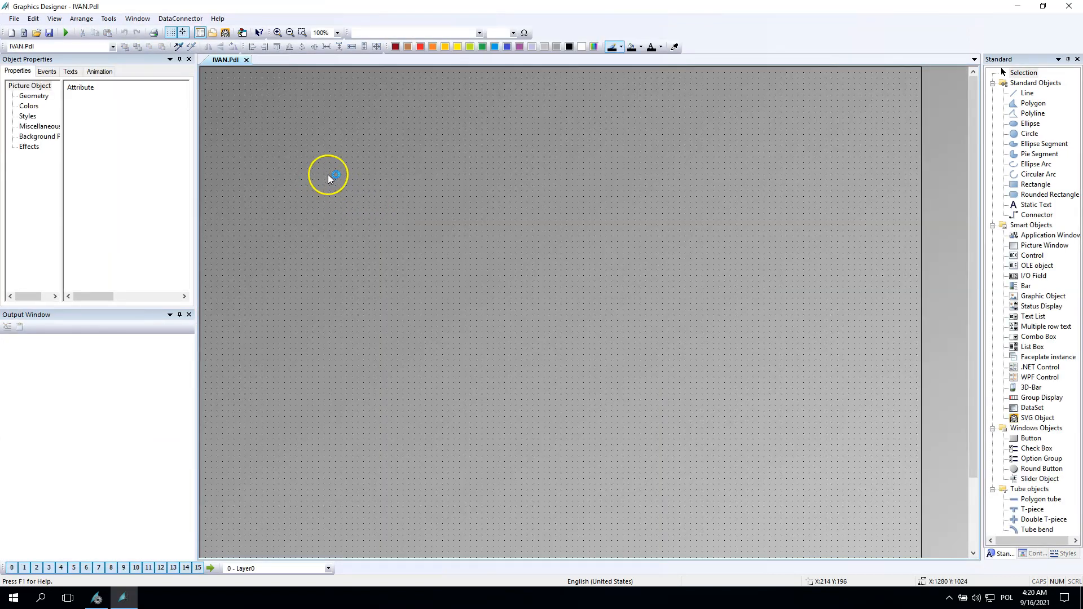
Step: Draw a large static text box and paste the copied task description text into it
click(1036, 204)
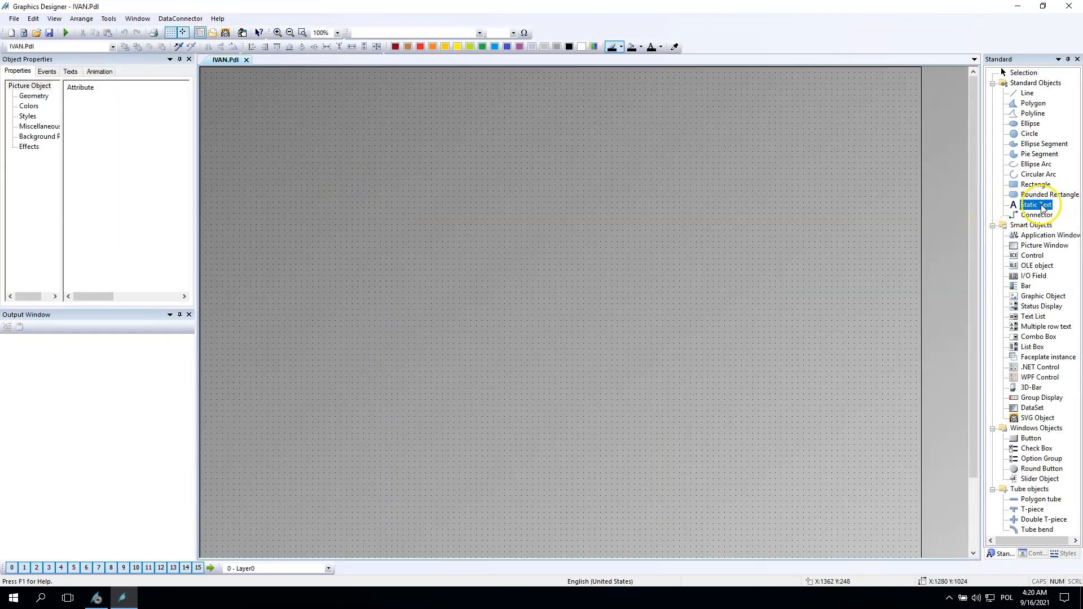
drag(554, 105, 878, 372)
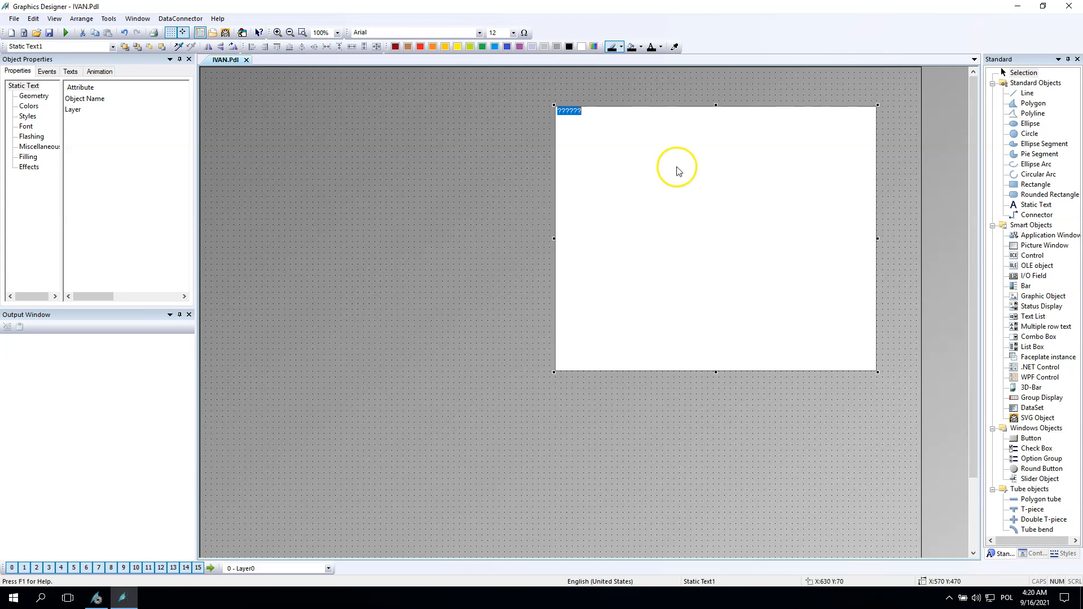
text(Hello Lukas, Can you help me that I finish two tasks in WinCC? I have 6 measurements. (L1- one temperature and one pressure, L2- same and L3) Measurements coming in lologic unit MODBUS tcp / ip communication, and Winncc see such as floating measurements. I must create an Alarm where I following dependence temperature and pressure. Such as: Temperature 20C alarm for pressure is 3.5 bar for temperature 21C alarm for pressure is 4 bar temperature 22C alarm for pressure is 4.1 bar actually, I have dynamic dependence temperature and pressure in all 3 phases.)
click(575, 213)
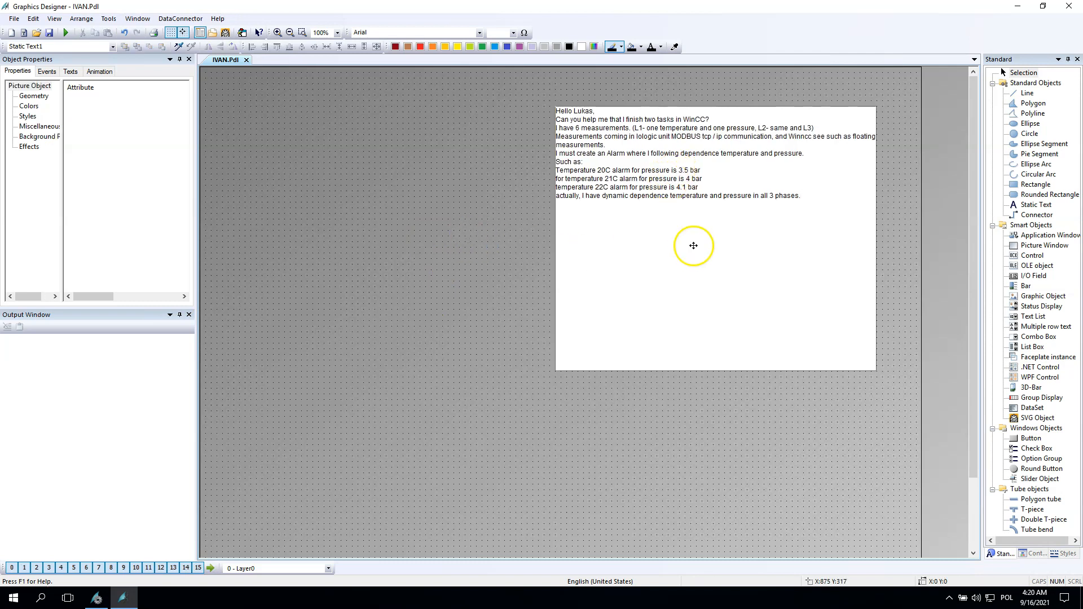
Step: Set the description text's font size to 26 and widen the text box to the left
click(513, 32)
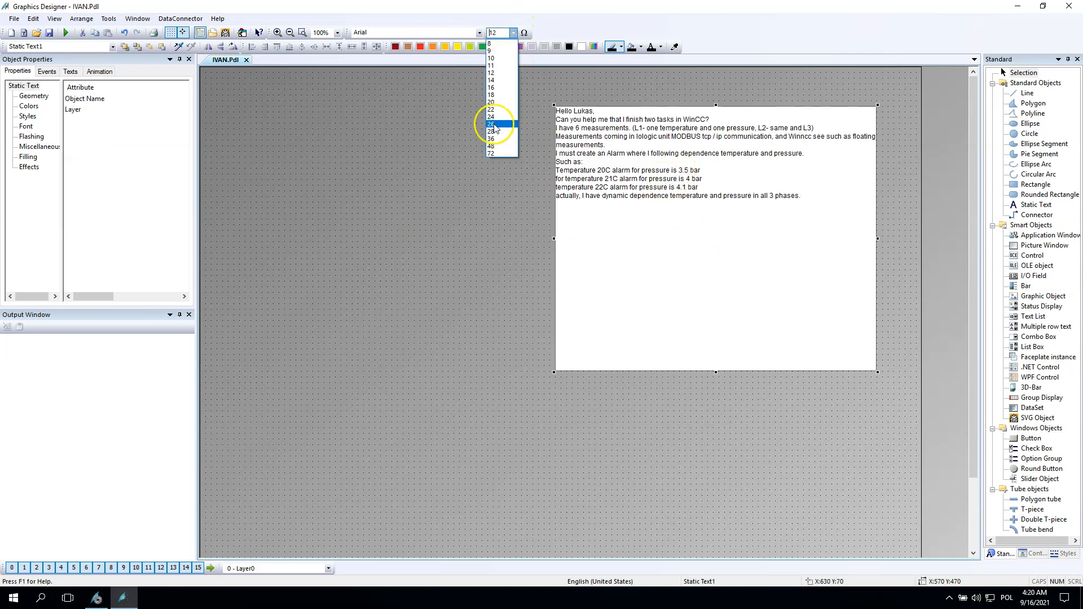
click(496, 126)
drag(555, 239, 238, 198)
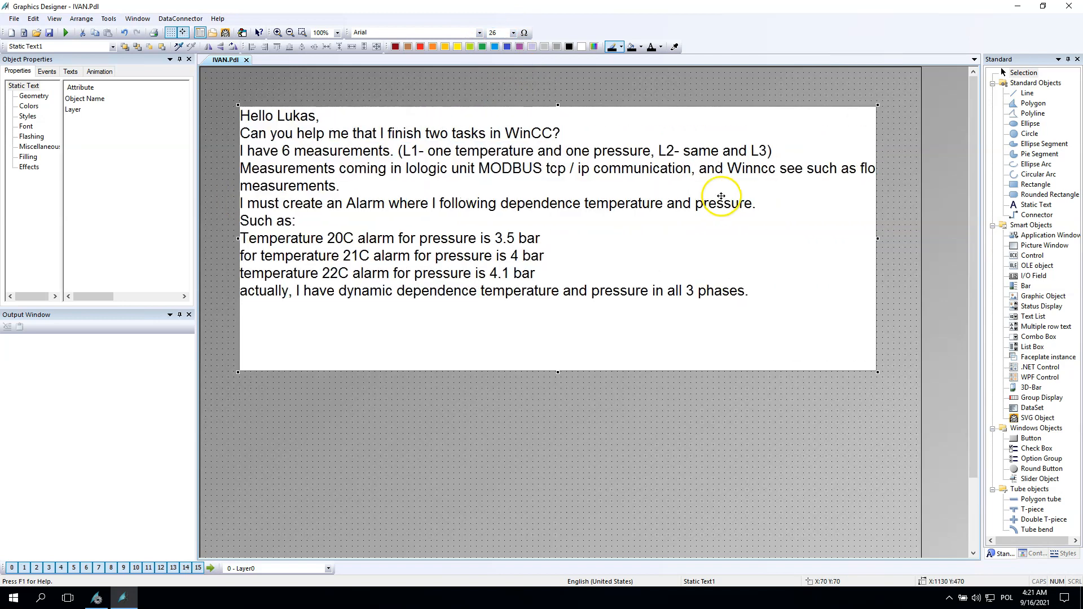
Step: Insert a line break after "communication," in the description text
double_click(702, 176)
click(702, 175)
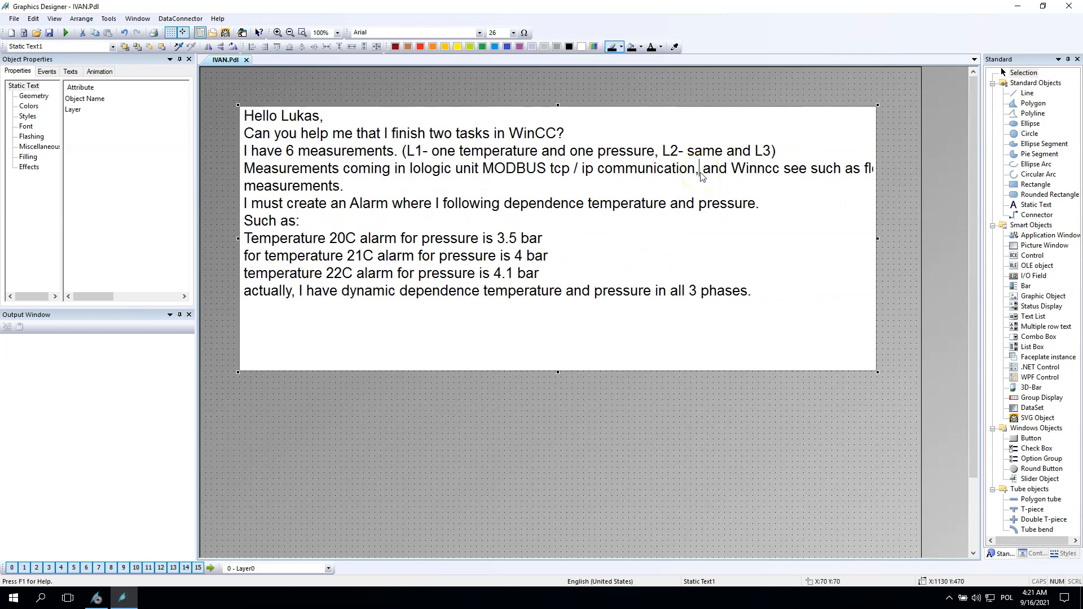
key(Return)
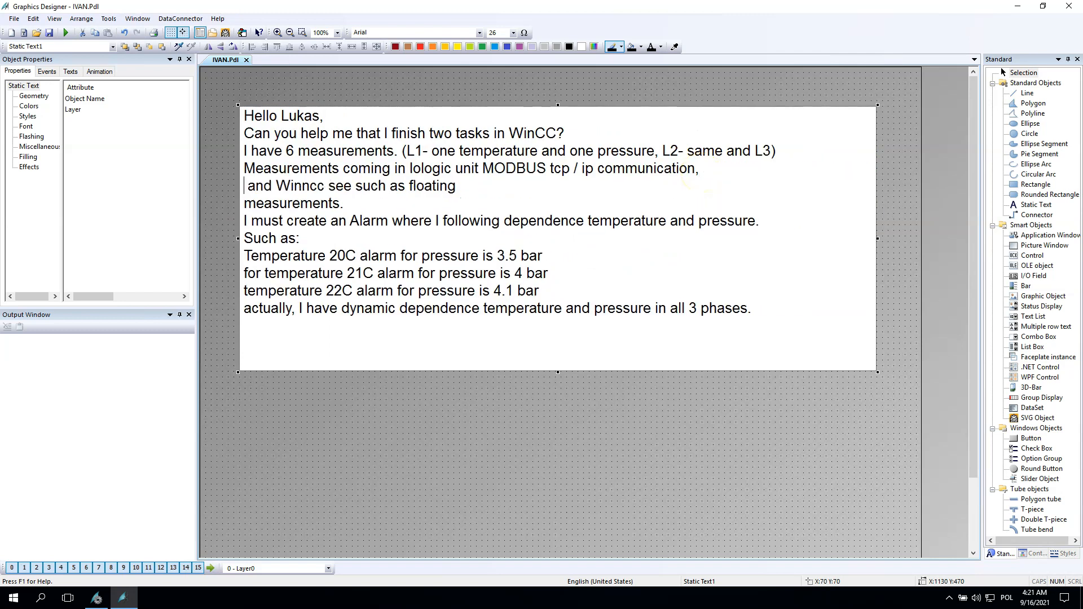
click(710, 463)
Step: Shrink the description box's height and move it up near the top of the picture
click(552, 369)
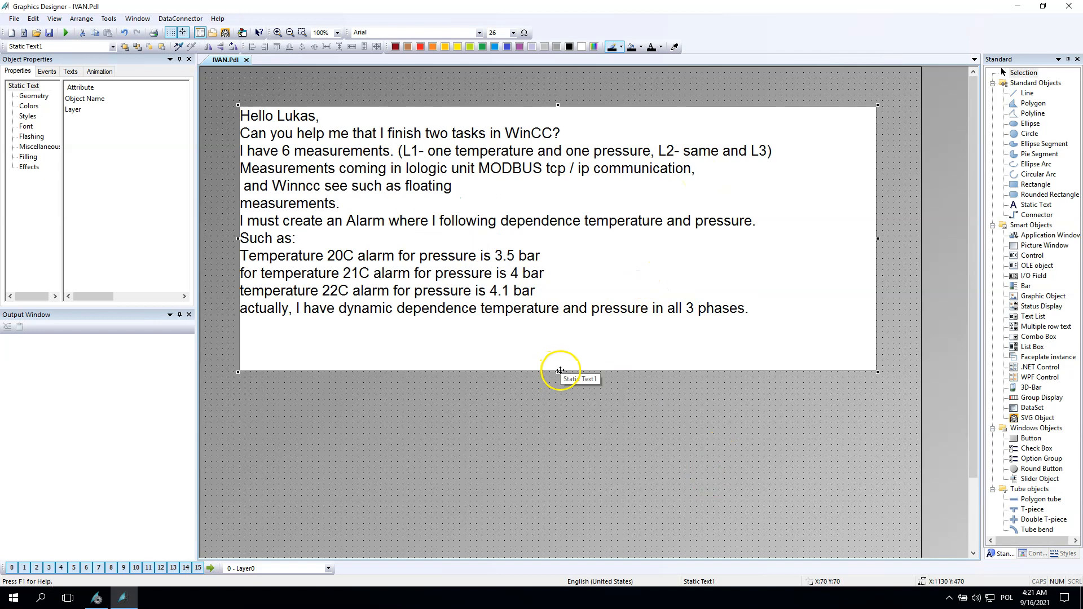
drag(558, 370, 558, 326)
drag(474, 187, 469, 154)
click(574, 410)
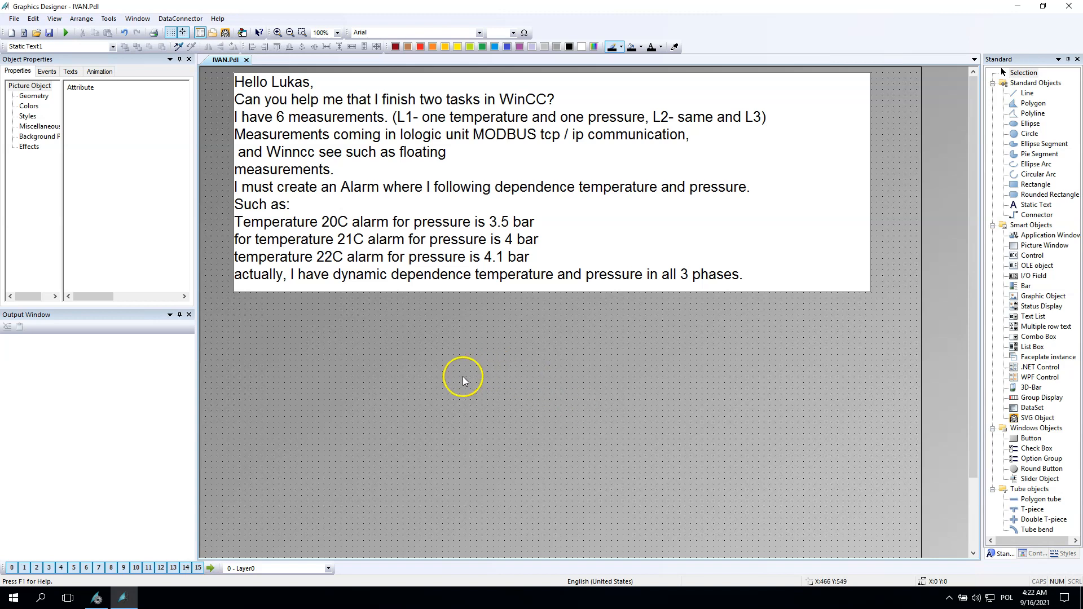
Step: Switch to WinCC Explorer and open Tag Management
click(97, 598)
click(61, 69)
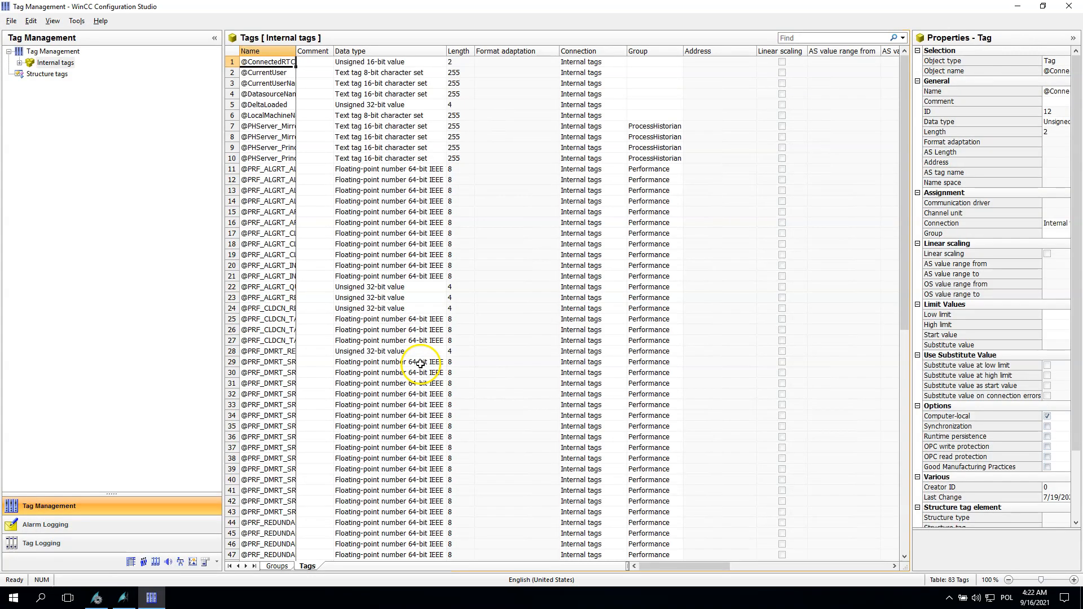
Step: Create a new tag group named Ivan_task under Internal tags
right_click(60, 55)
mouse_move(79, 64)
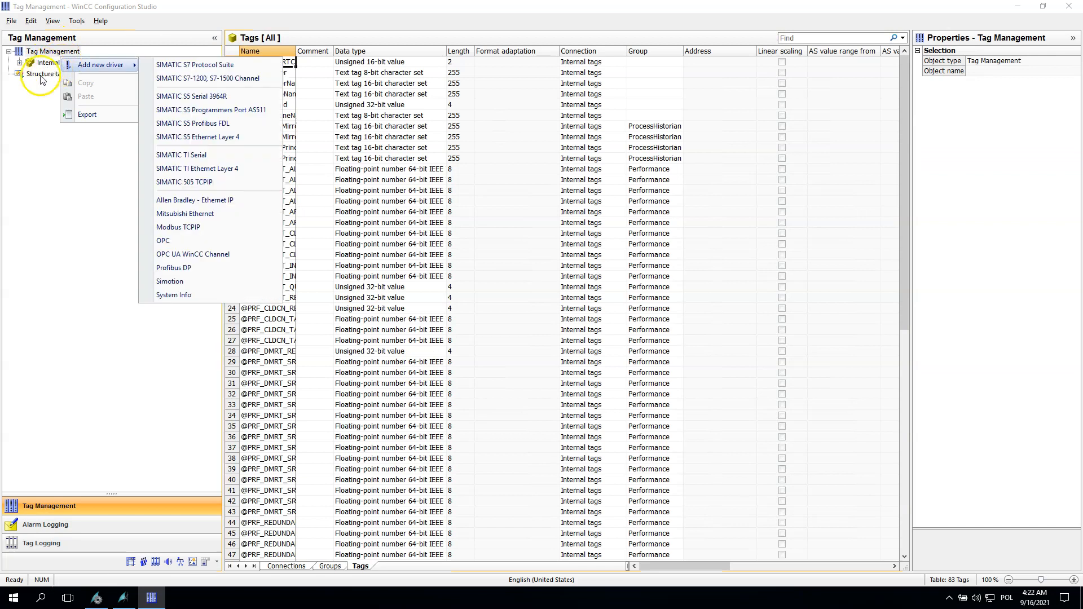
click(20, 62)
right_click(51, 63)
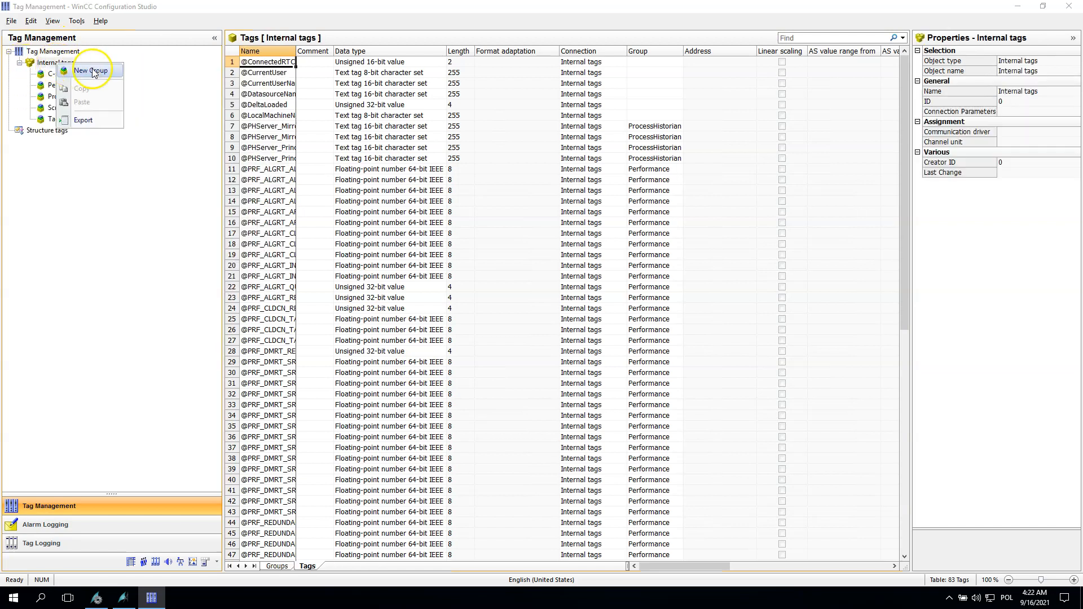
click(83, 72)
text(Iv)
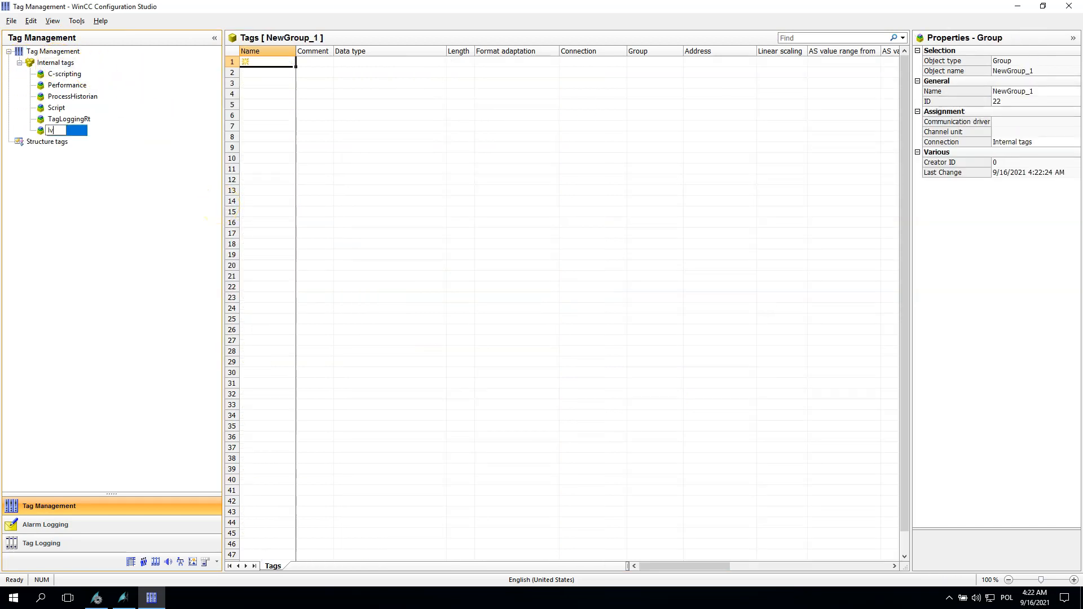
text(an_task)
key(Return)
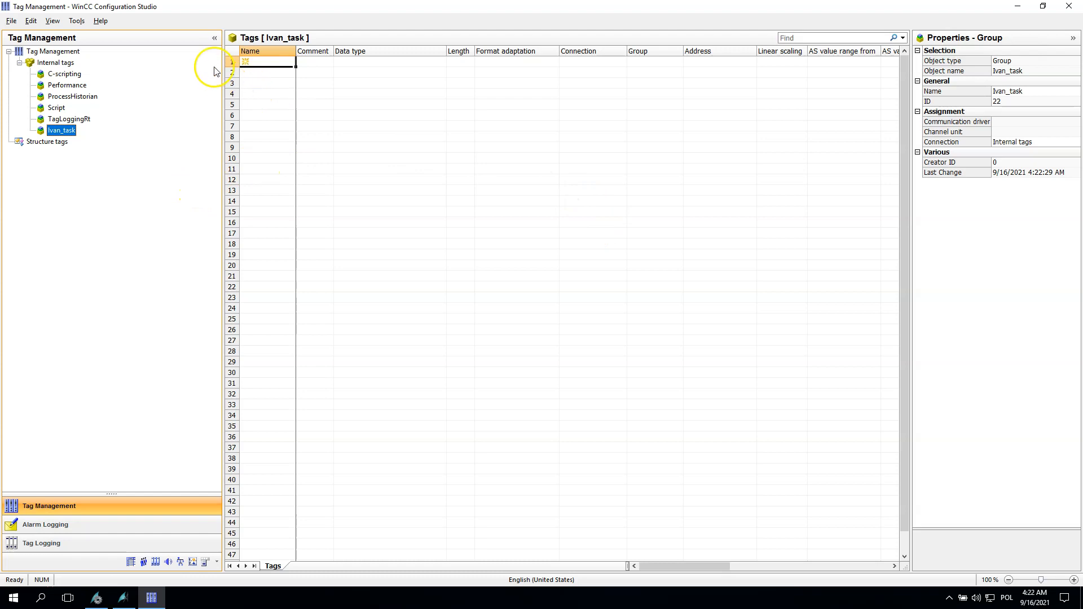
Step: Create the tags L1_temp and L1_press in the Ivan_task group
drag(221, 67, 121, 62)
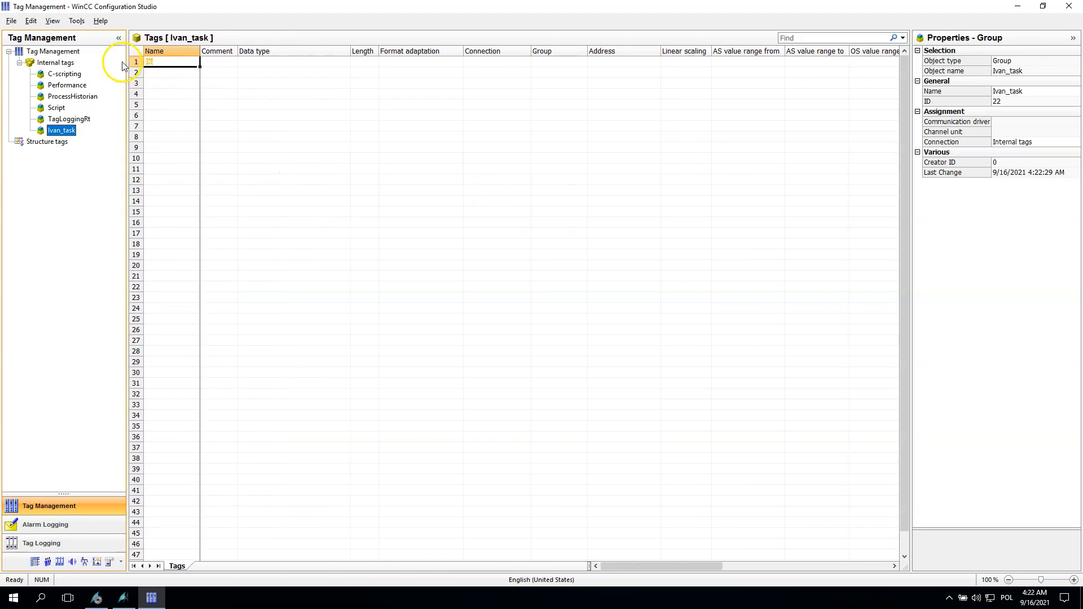
drag(199, 52, 270, 52)
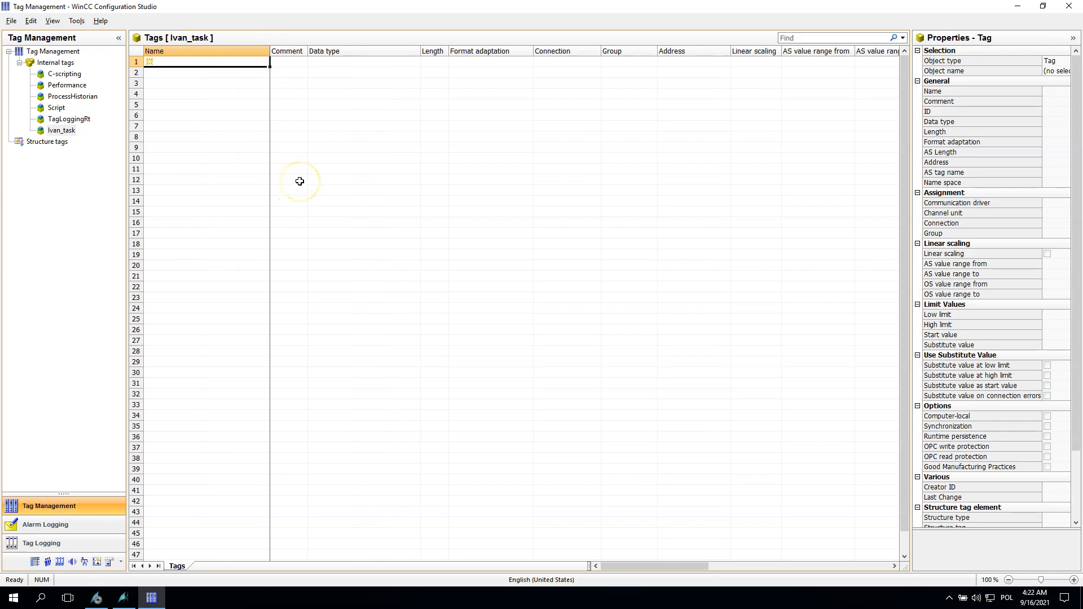
click(100, 207)
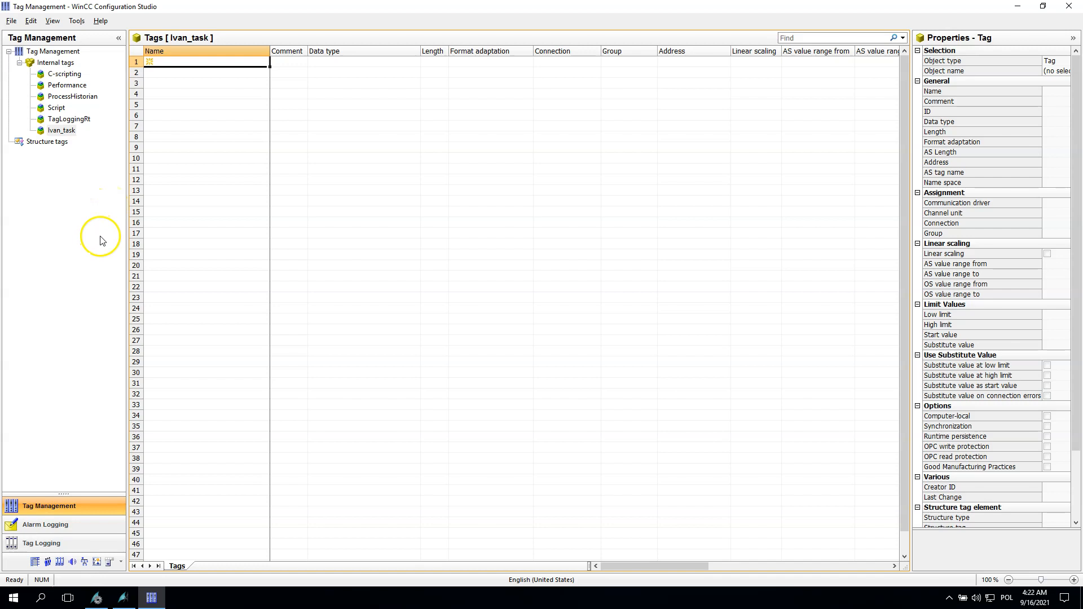
click(175, 63)
text(L1_temp)
key(Return)
click(154, 74)
text(L1_press)
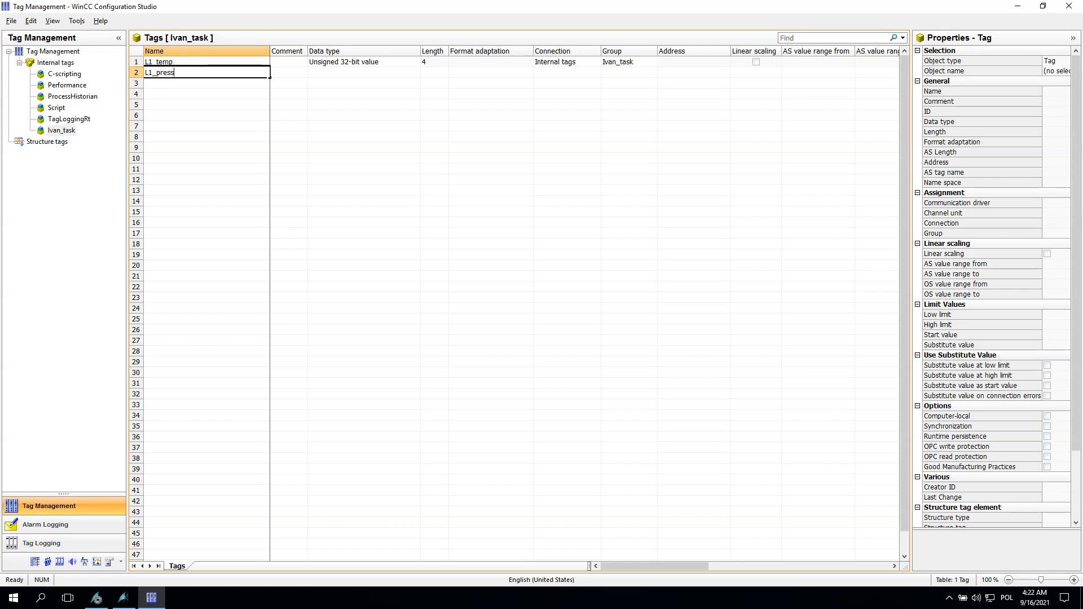
key(Return)
Step: Set the data type of L1_temp and L1_press to Floating-point number 32-bit IEEE 754
click(236, 63)
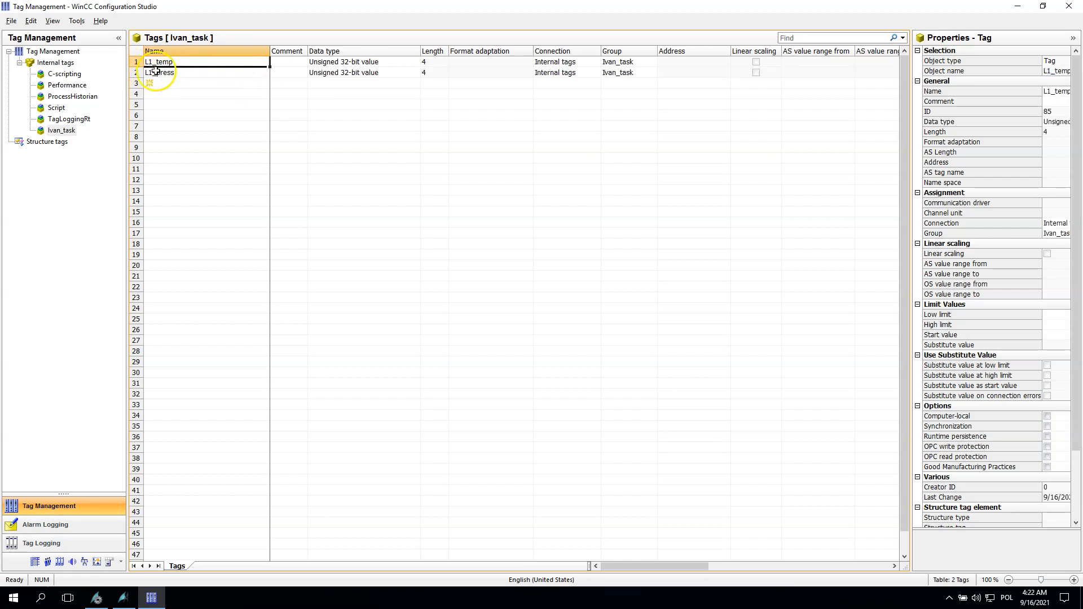
click(415, 62)
click(425, 62)
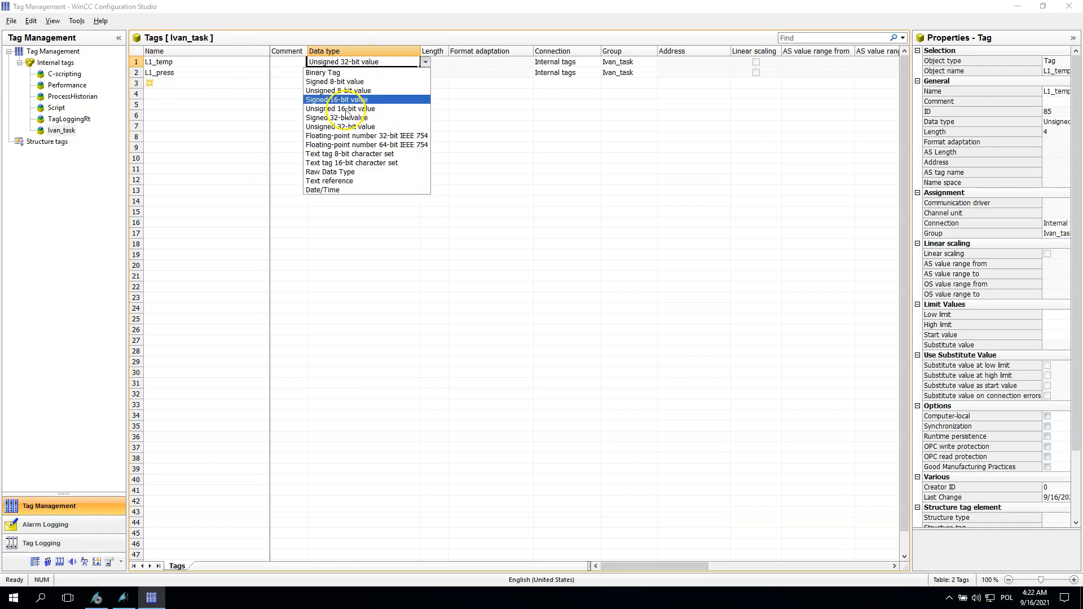
click(361, 134)
drag(415, 65, 416, 75)
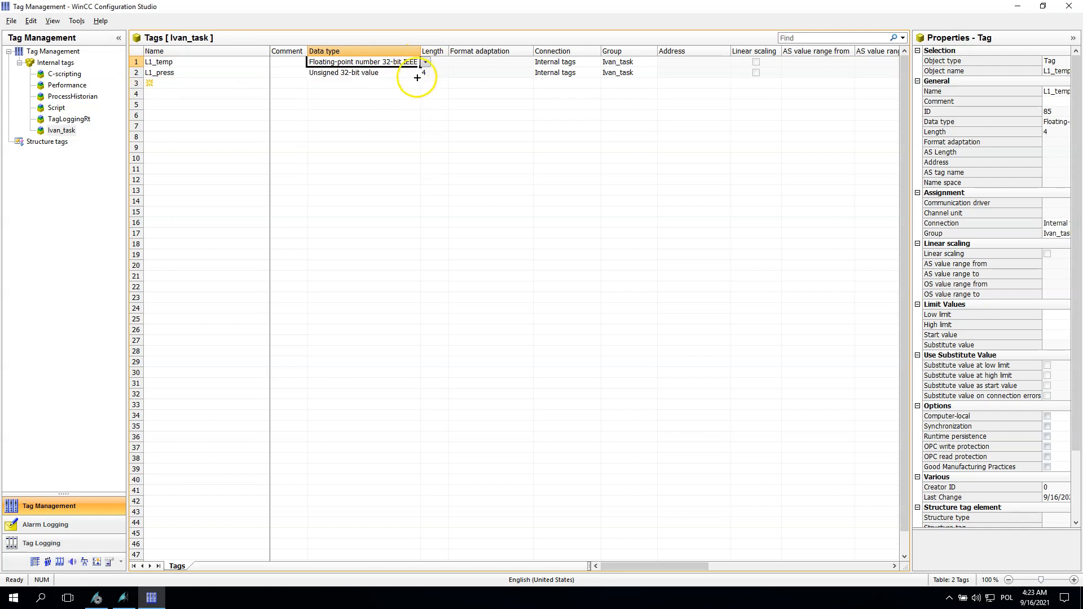
Step: Copy the two tags down into four more rows and rename the first copies as L2_temp and L2_press
drag(135, 62, 148, 117)
key(BackSpace)
text(2)
key(BackSpace)
key(BackSpace)
key(Down)
key(Left)
key(Left)
key(Left)
key(Left)
key(Left)
key(BackSpace)
text(2)
key(BackSpace)
key(BackSpace)
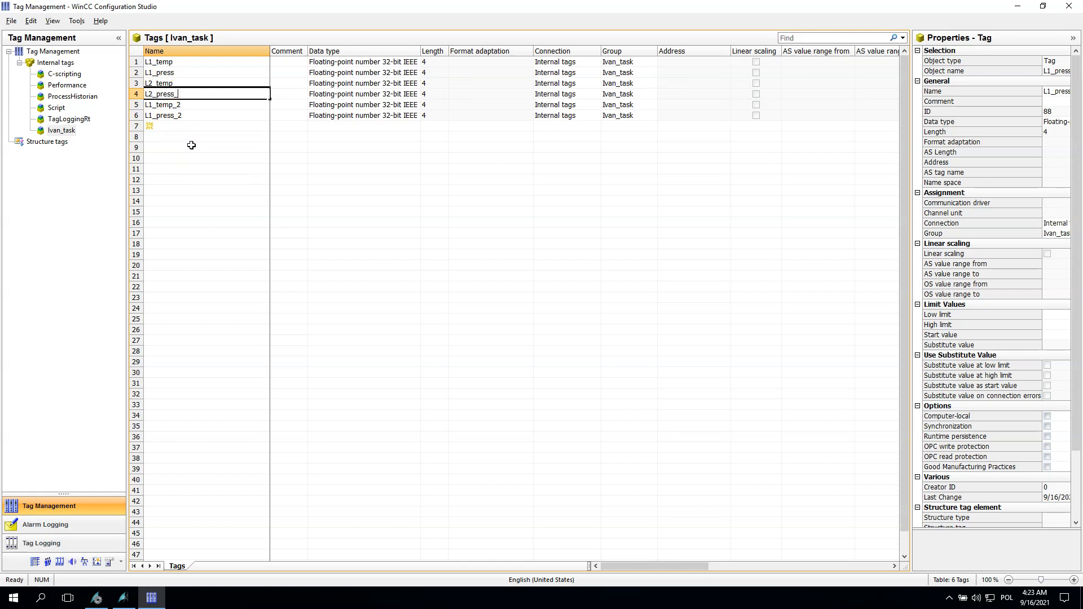
Step: Rename the remaining copied tags as L3_temp and L3_press
key(Down)
click(154, 108)
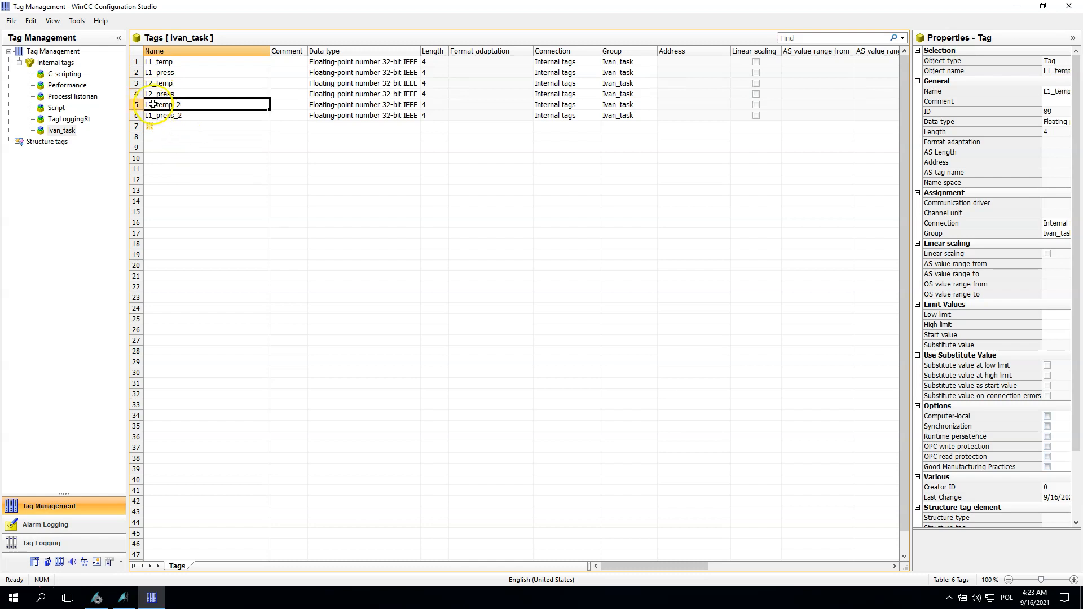
key(BackSpace)
key(BackSpace)
click(147, 115)
key(Delete)
text(3)
key(End)
key(BackSpace)
key(BackSpace)
key(Return)
Step: Switch back to Graphics Designer and add a static text reading L1 below the description
drag(269, 51, 162, 115)
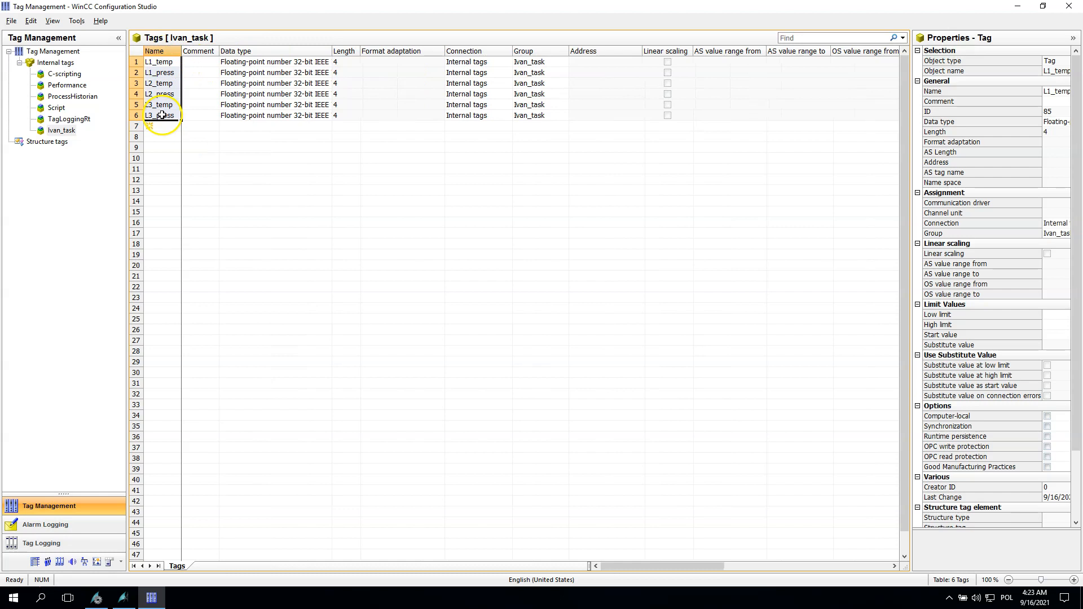
click(123, 597)
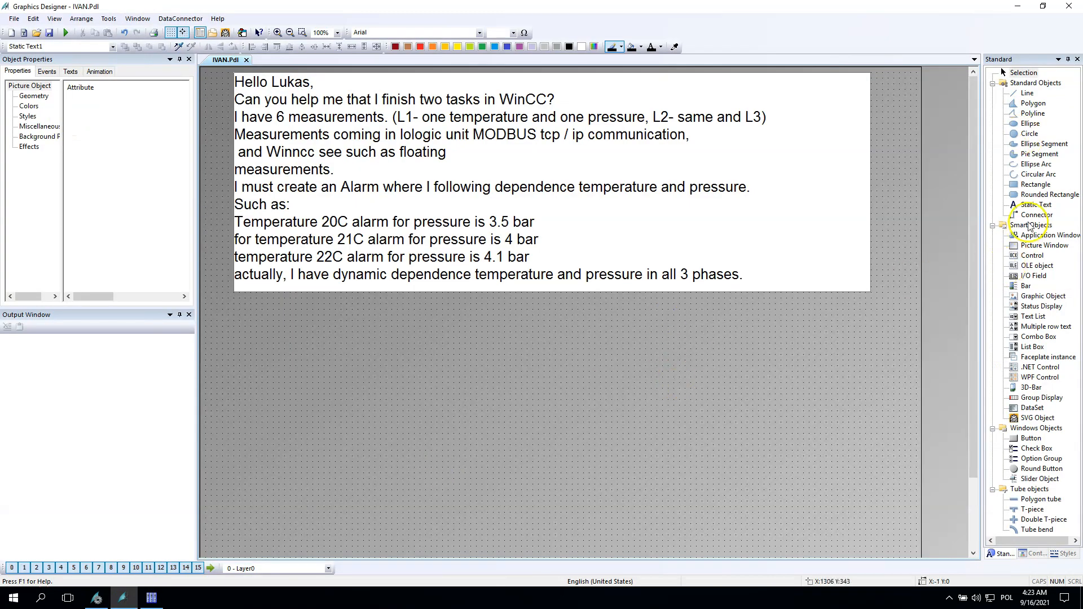
click(1035, 205)
drag(261, 342, 359, 345)
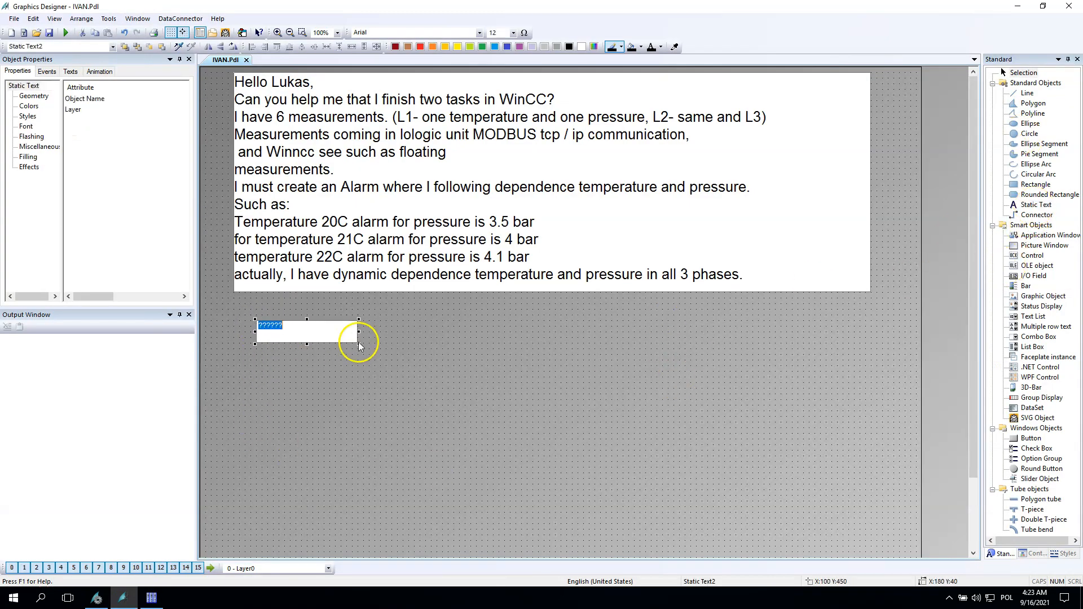
text(L1)
click(390, 376)
click(313, 334)
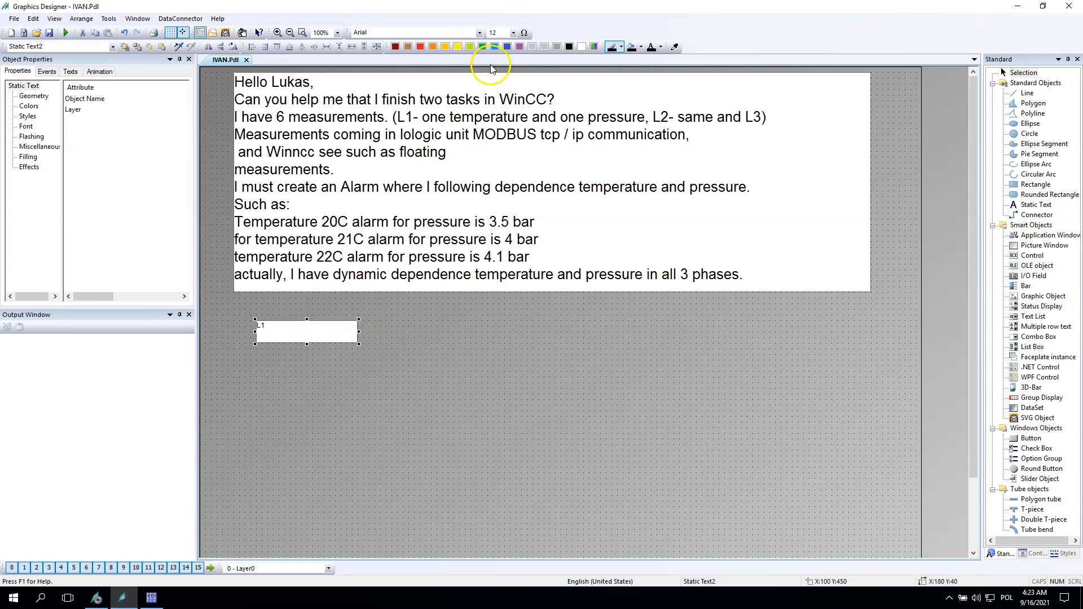
Step: Set the L1 label's font size to 48 and move the label to the picture's left edge
click(514, 33)
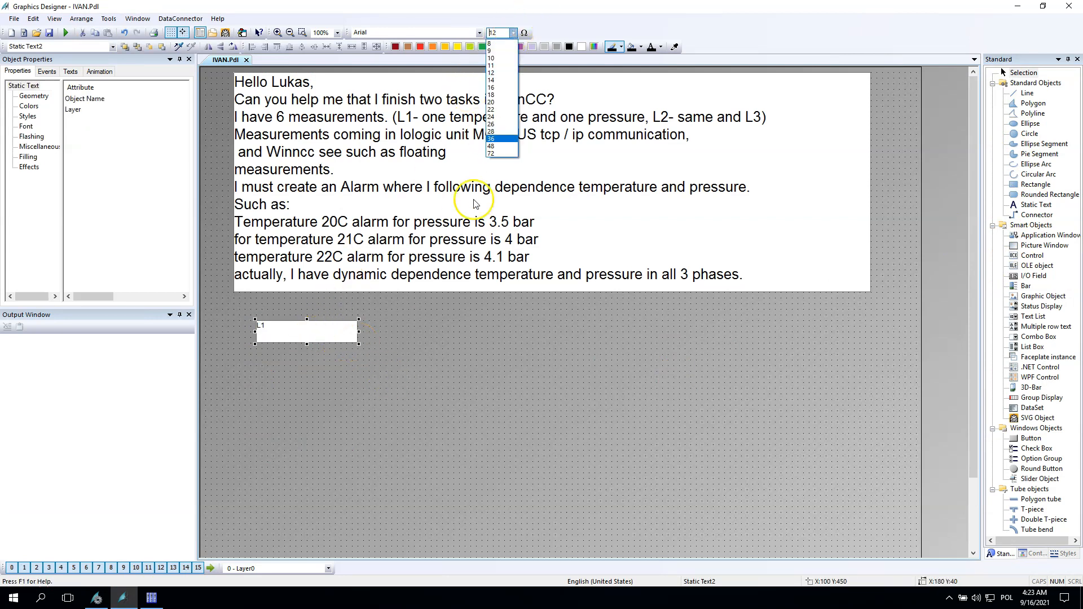
click(491, 146)
drag(350, 332, 253, 356)
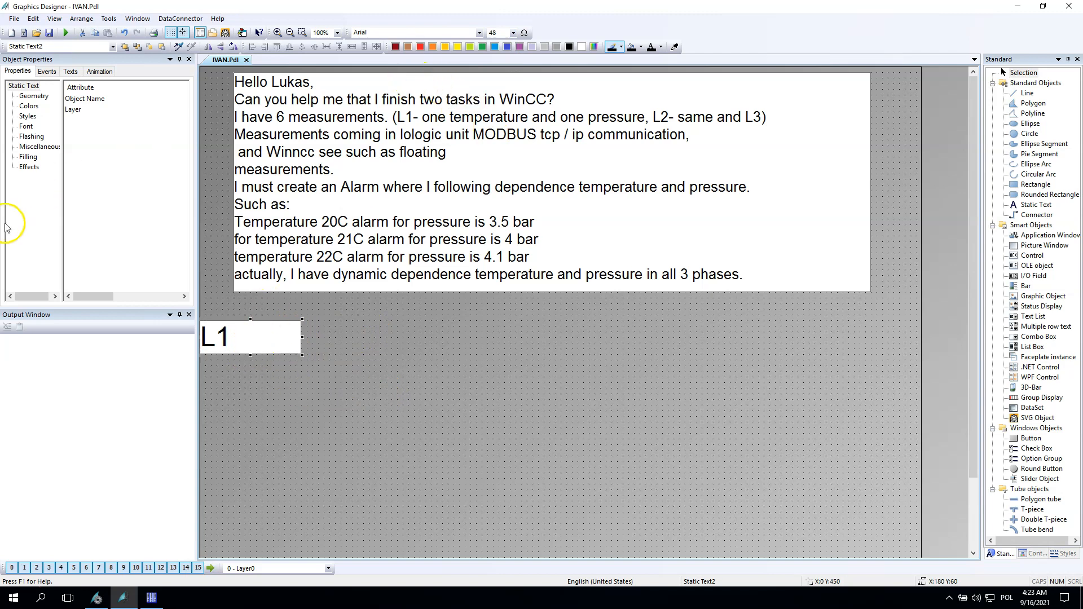
Step: Center the L1 label's text horizontally and vertically, then shift the label slightly right
click(26, 127)
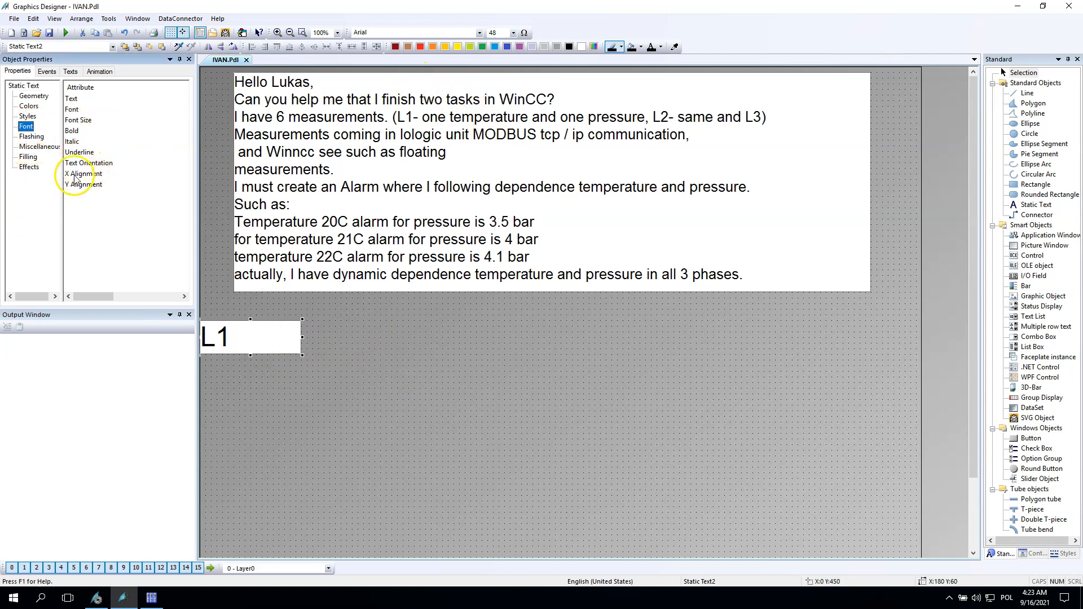
double_click(77, 176)
click(107, 198)
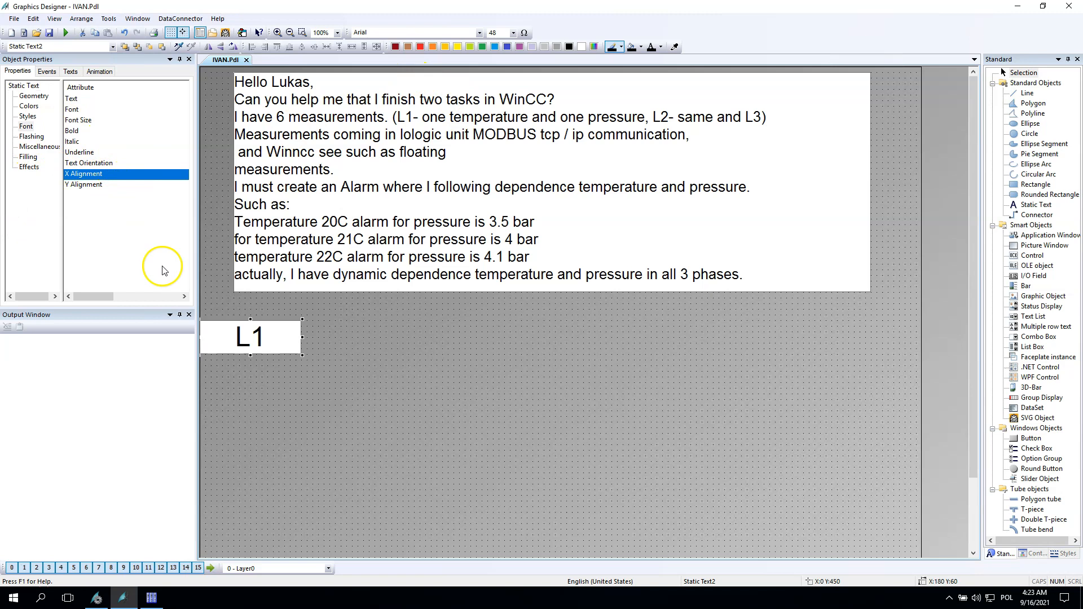
double_click(78, 185)
click(107, 208)
click(350, 341)
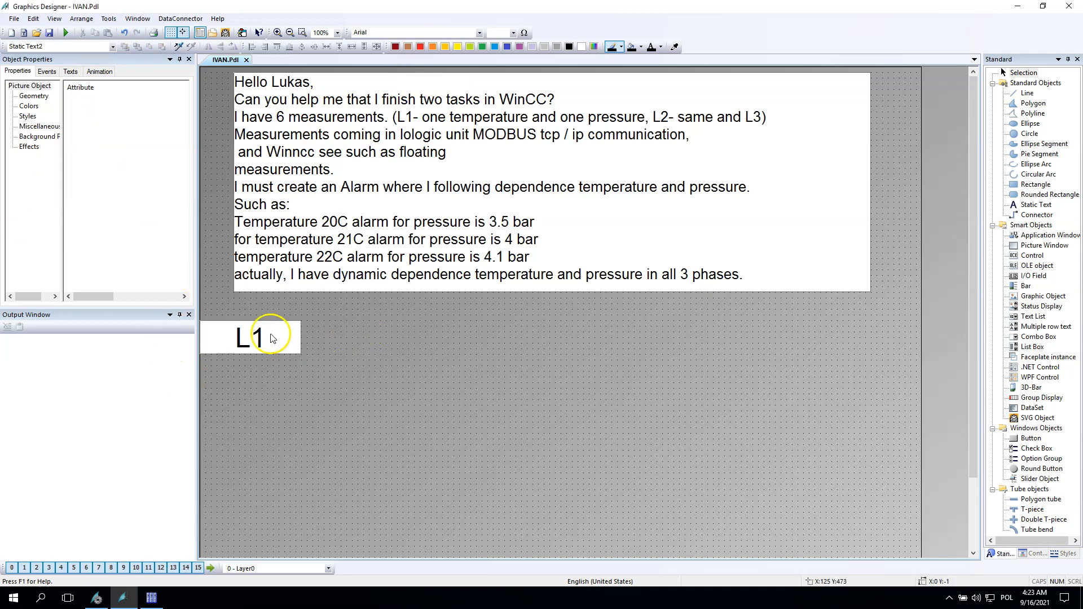
drag(280, 331, 326, 320)
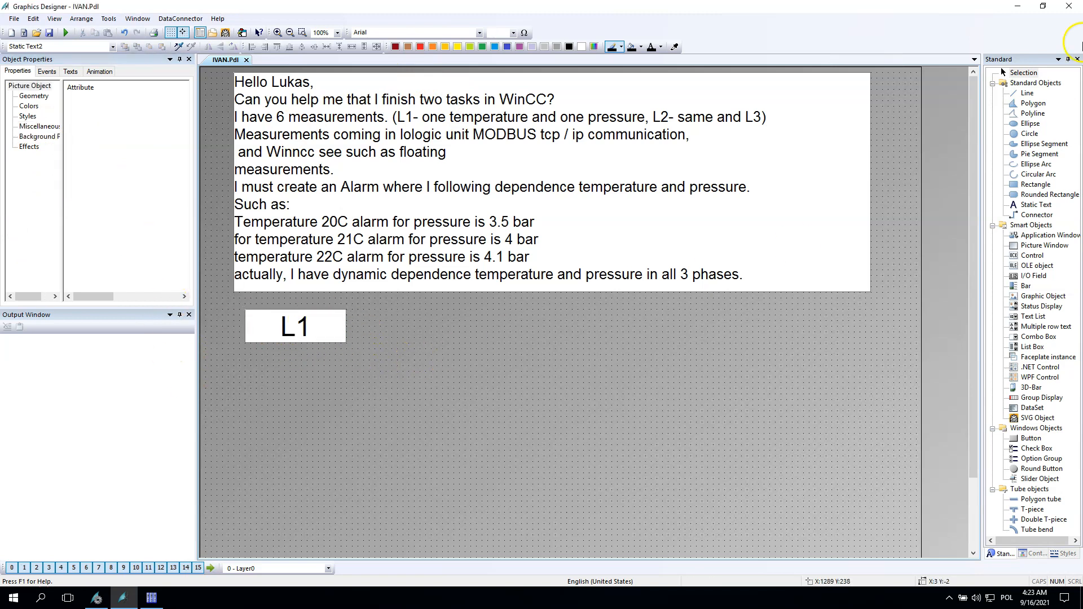
Step: Add an I/O field below the L1 label and link it to the L1_temp tag from the Ivan_task group
click(1033, 280)
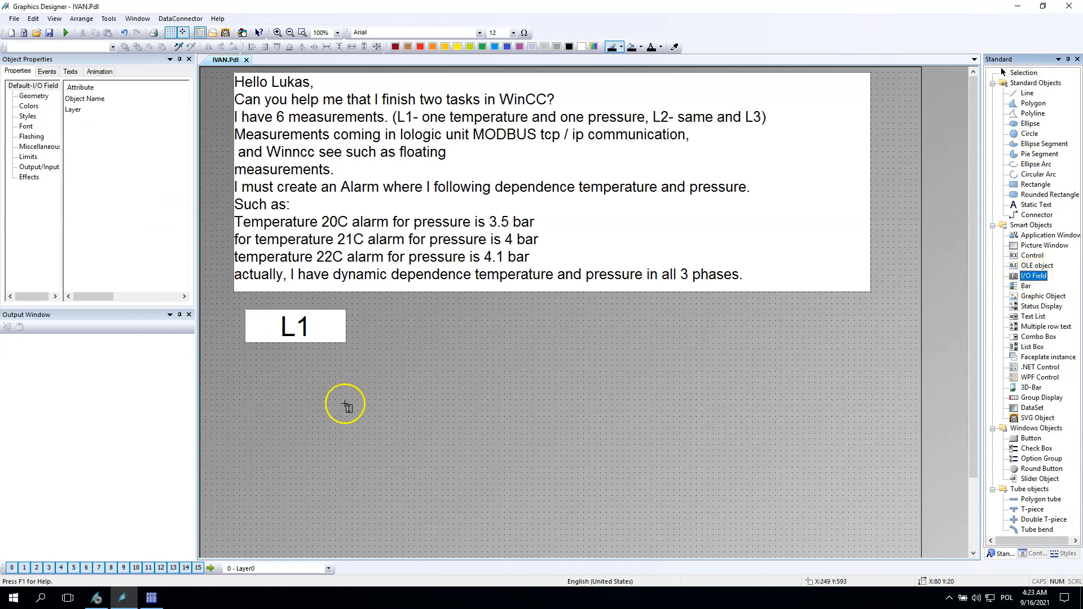
drag(250, 354, 348, 377)
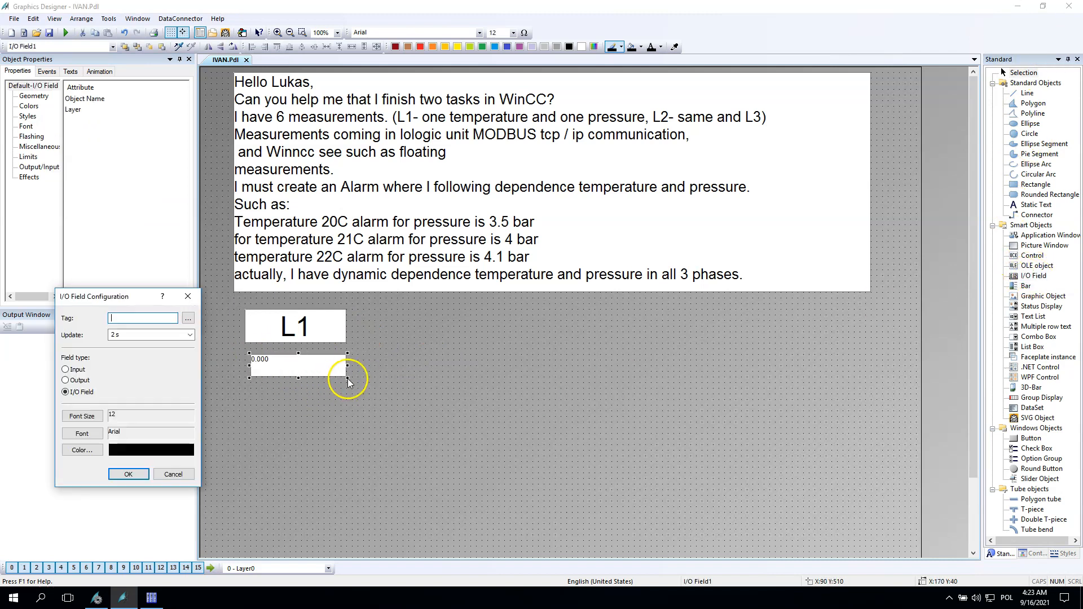
click(188, 318)
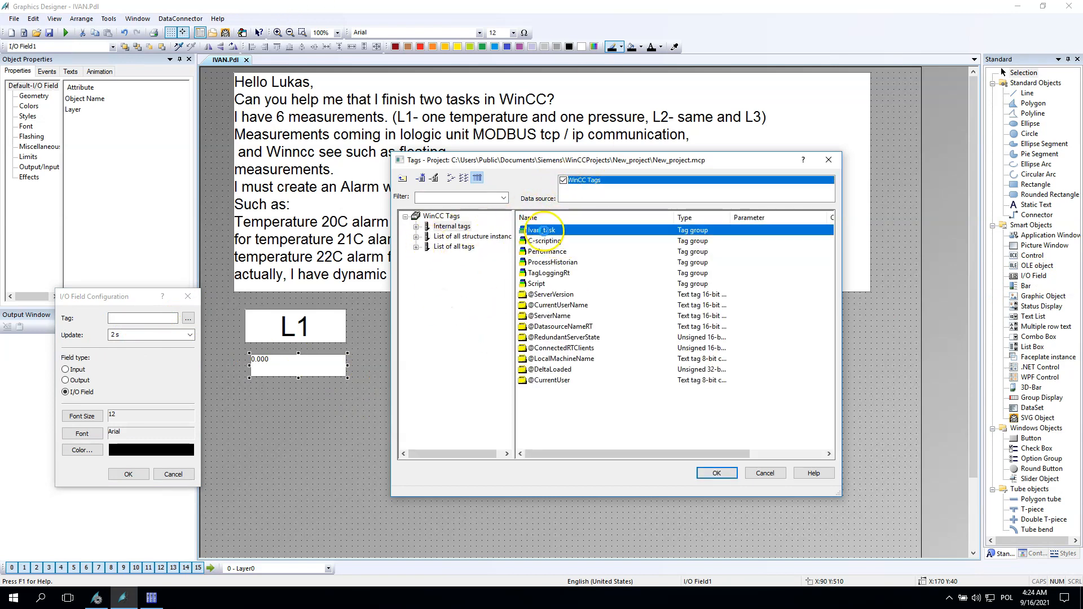
double_click(539, 232)
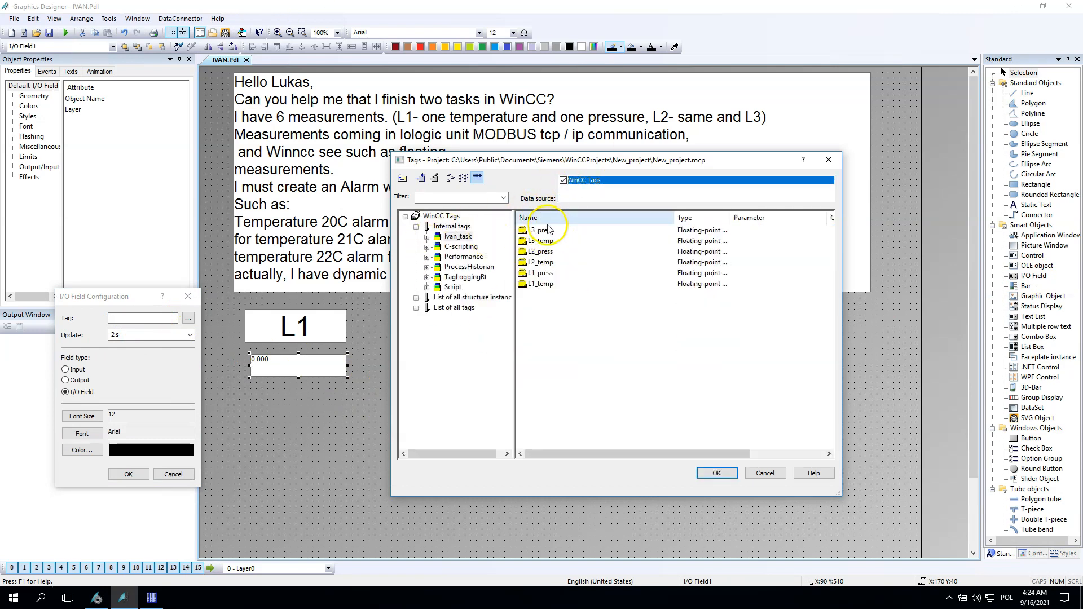
double_click(540, 285)
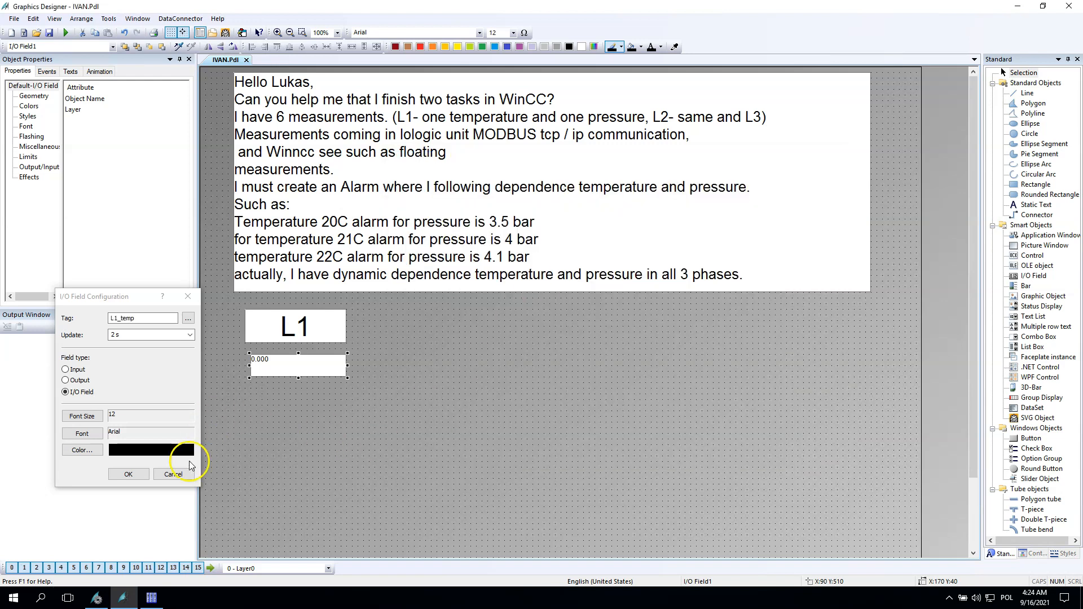
click(138, 474)
Step: Duplicate the I/O field and place the copy just below the first one
key(ctrl+c)
key(ctrl+v)
drag(305, 387, 287, 396)
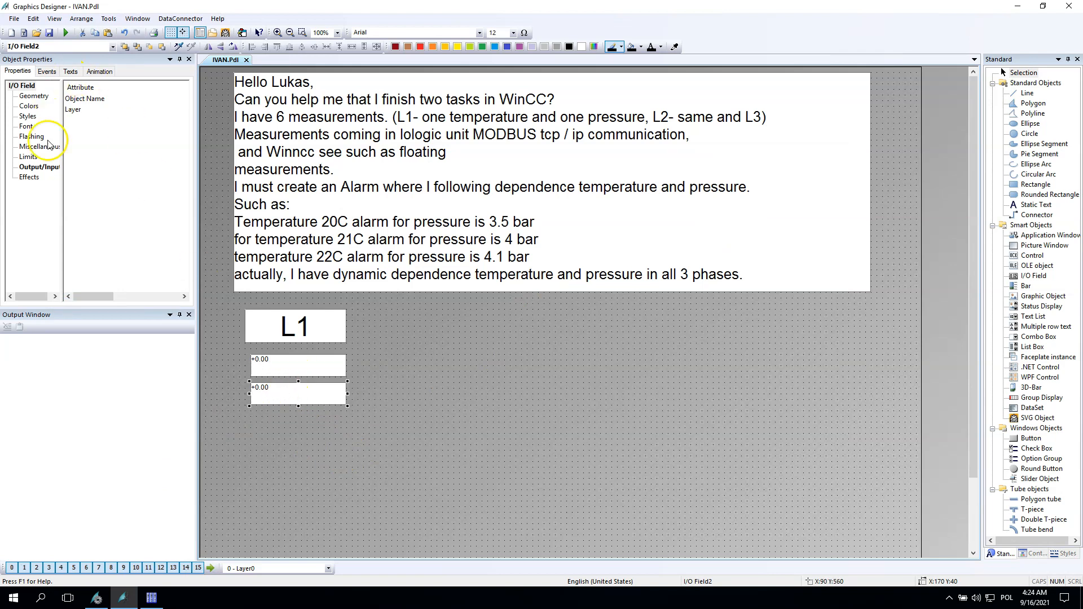
Step: Link the copied I/O field's output value dynamically to the L1_press tag
click(38, 167)
double_click(73, 123)
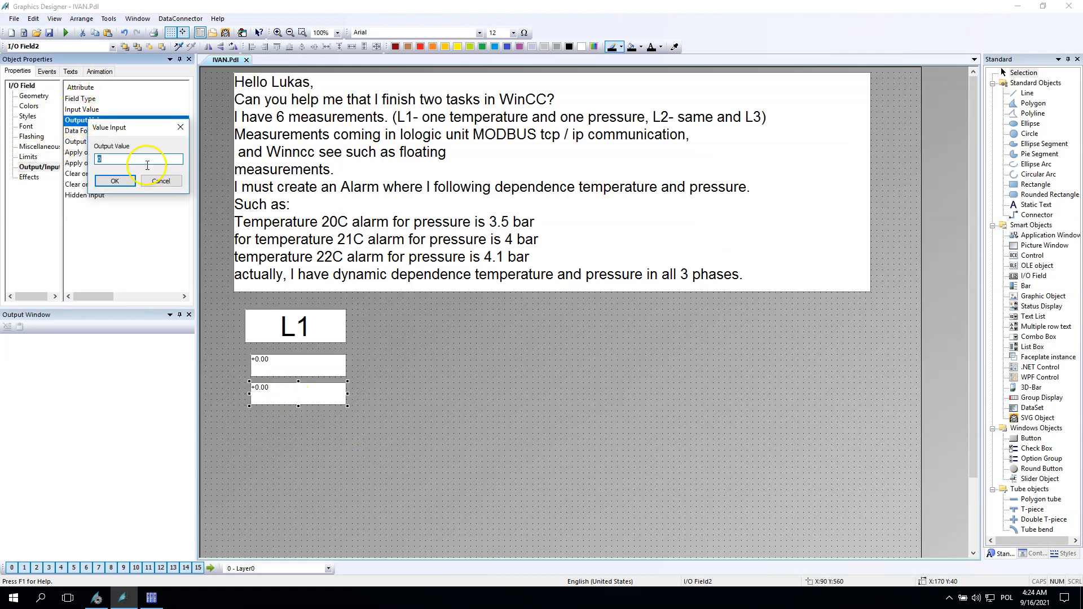
click(181, 175)
drag(105, 297, 137, 253)
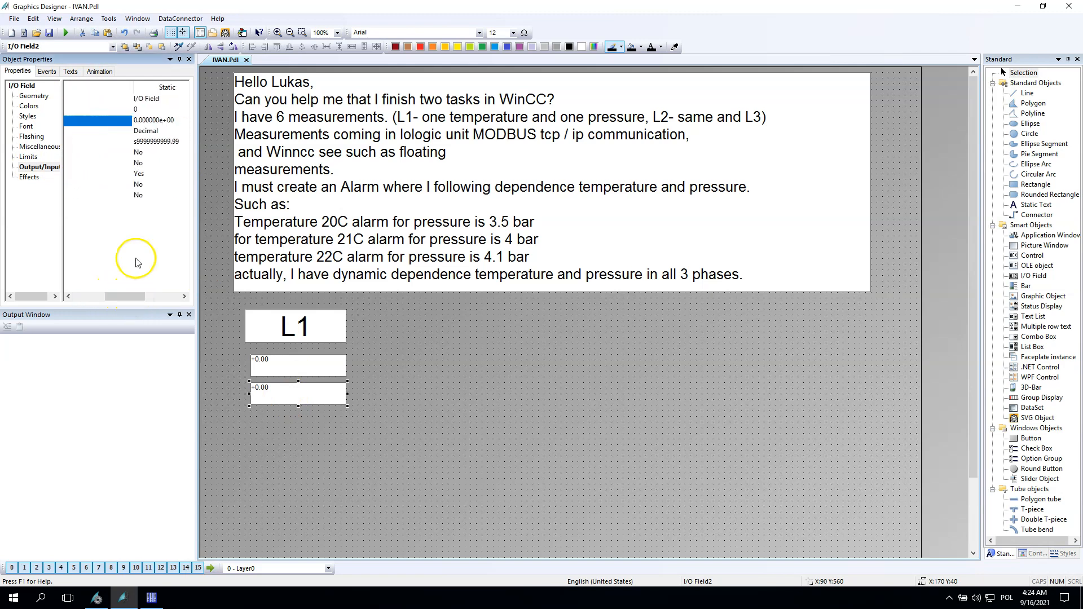
drag(134, 86, 67, 86)
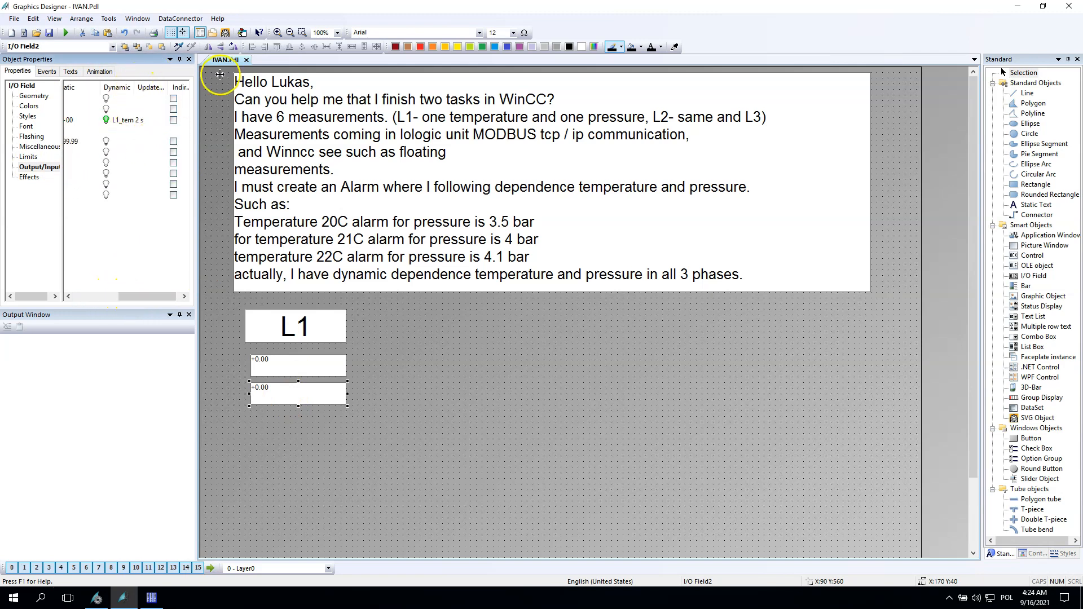
double_click(145, 120)
drag(151, 123, 127, 127)
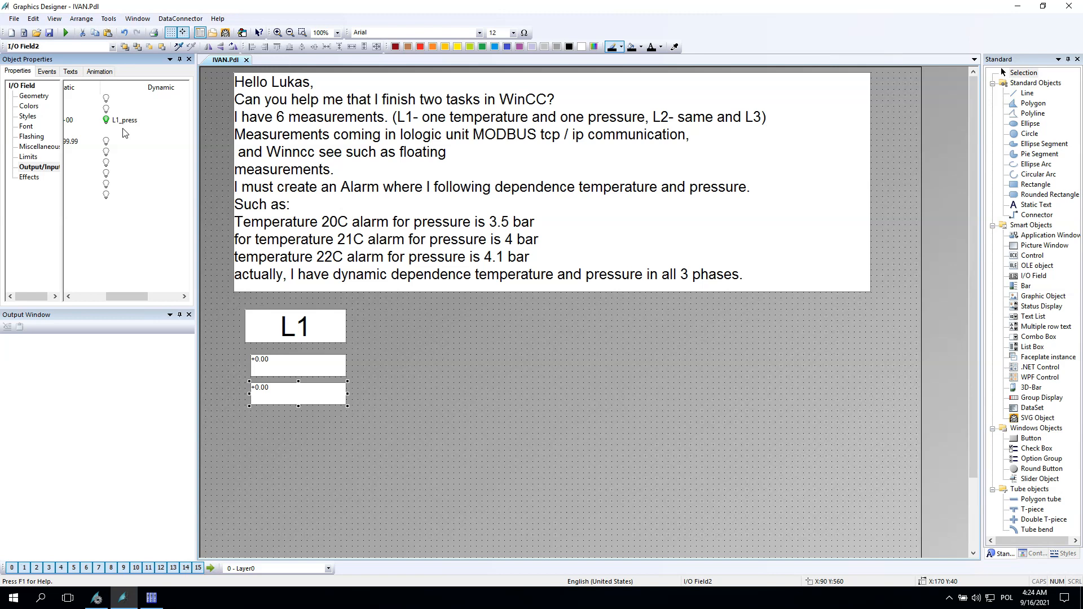
Step: Shift both I/O fields to the right and save the picture
click(293, 363)
drag(251, 366, 286, 393)
click(254, 389)
click(389, 382)
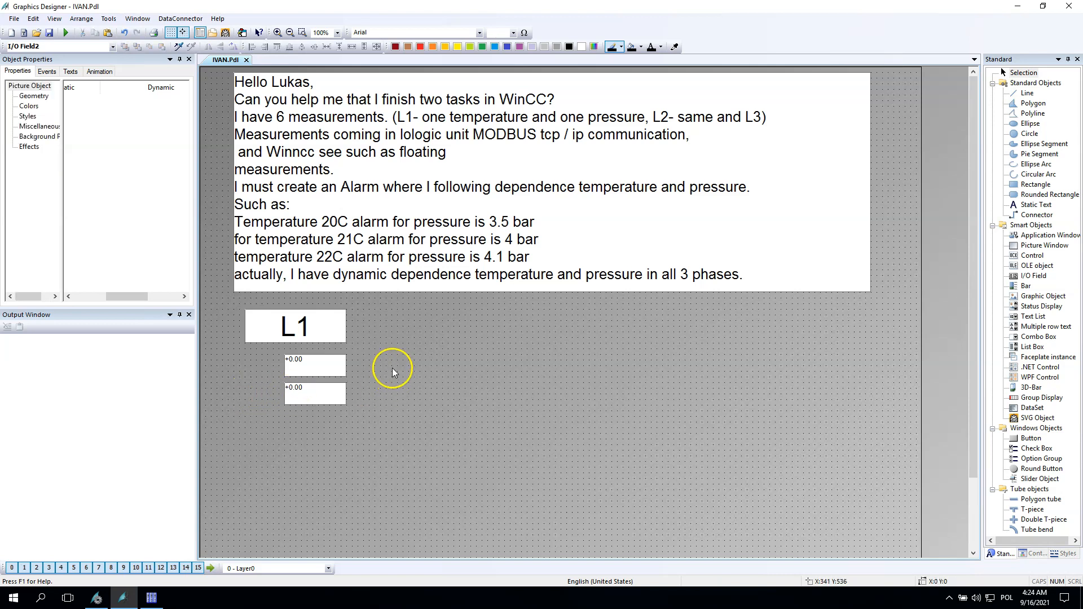
key(ctrl+s)
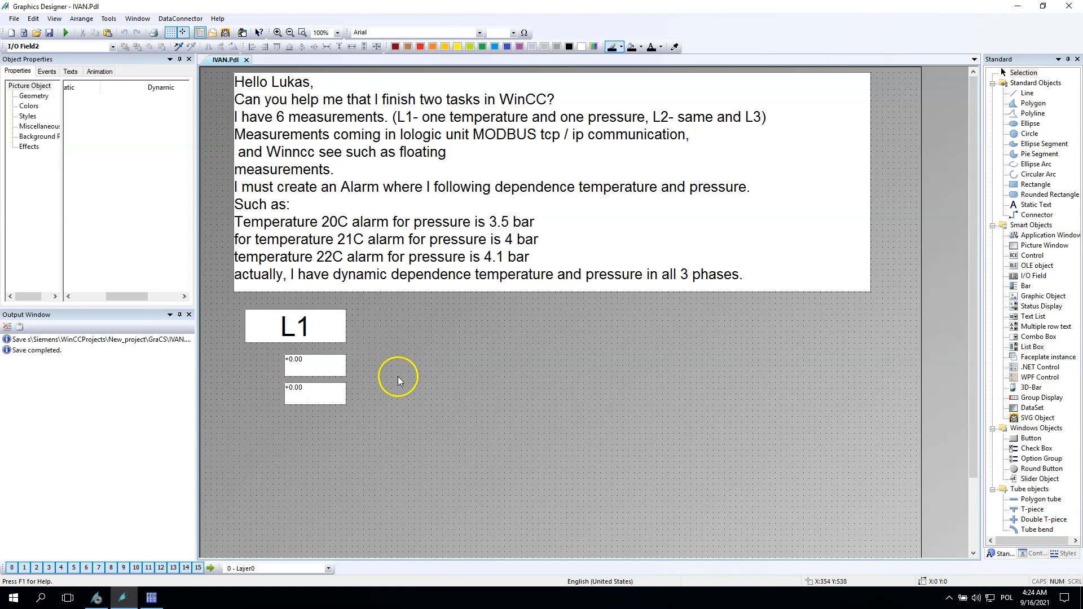
Step: Add a static text reading temp: to the left of the first I/O field
click(1035, 204)
drag(244, 354, 281, 377)
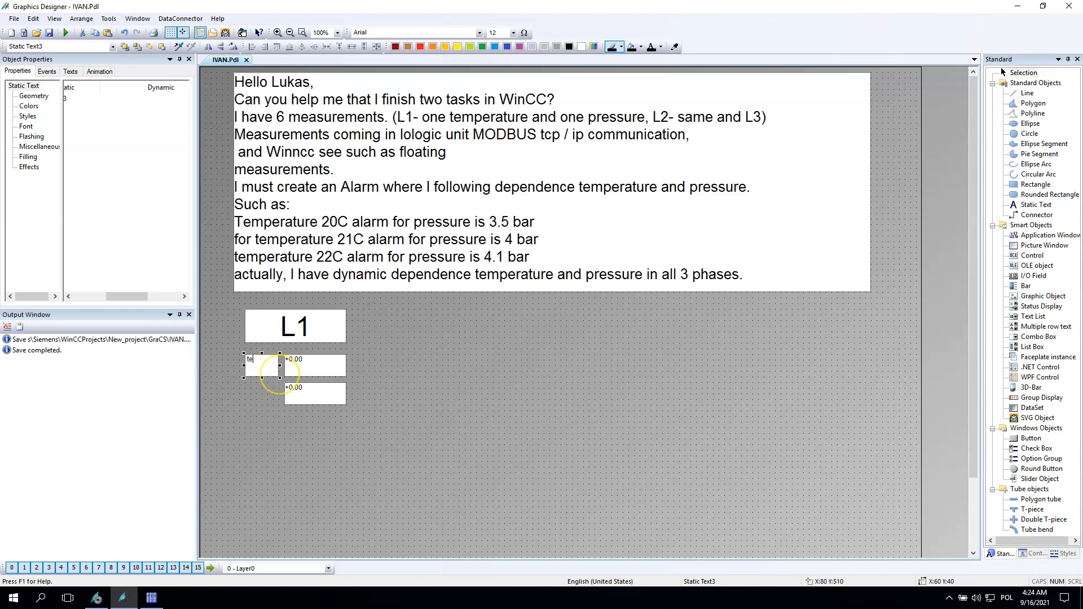
click(488, 389)
Step: Duplicate the temp: label beside the second I/O field and change its text to press:
key(ctrl+c)
key(ctrl+v)
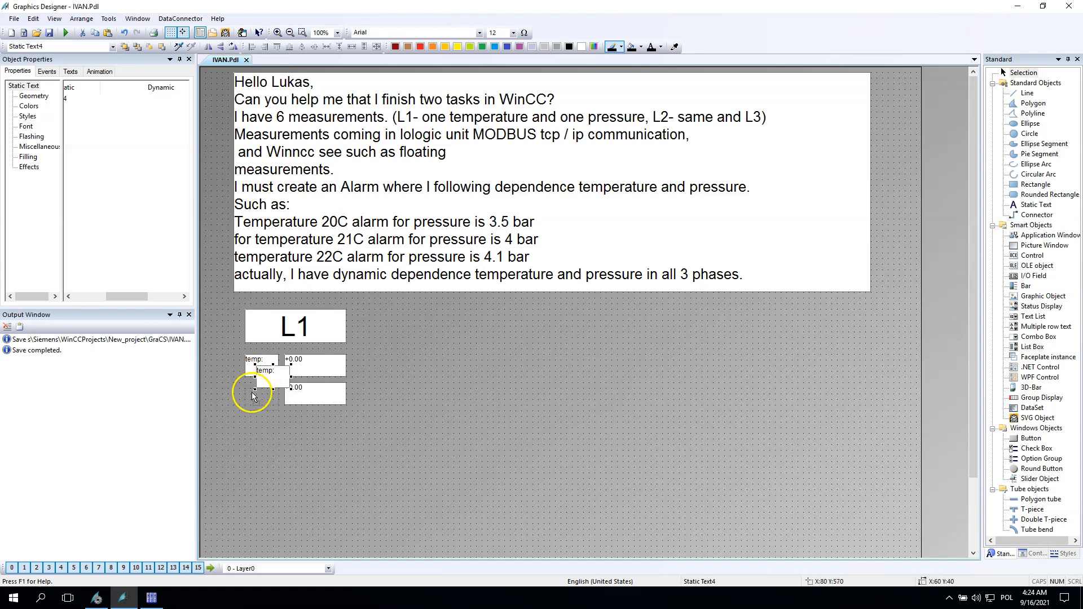
drag(252, 397, 256, 394)
double_click(261, 402)
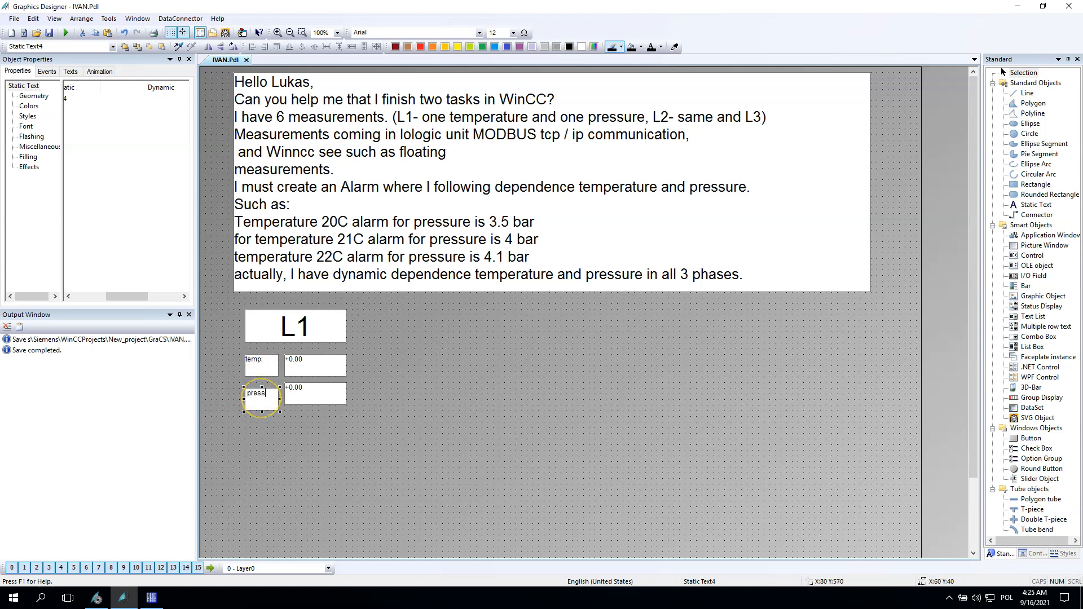
click(268, 407)
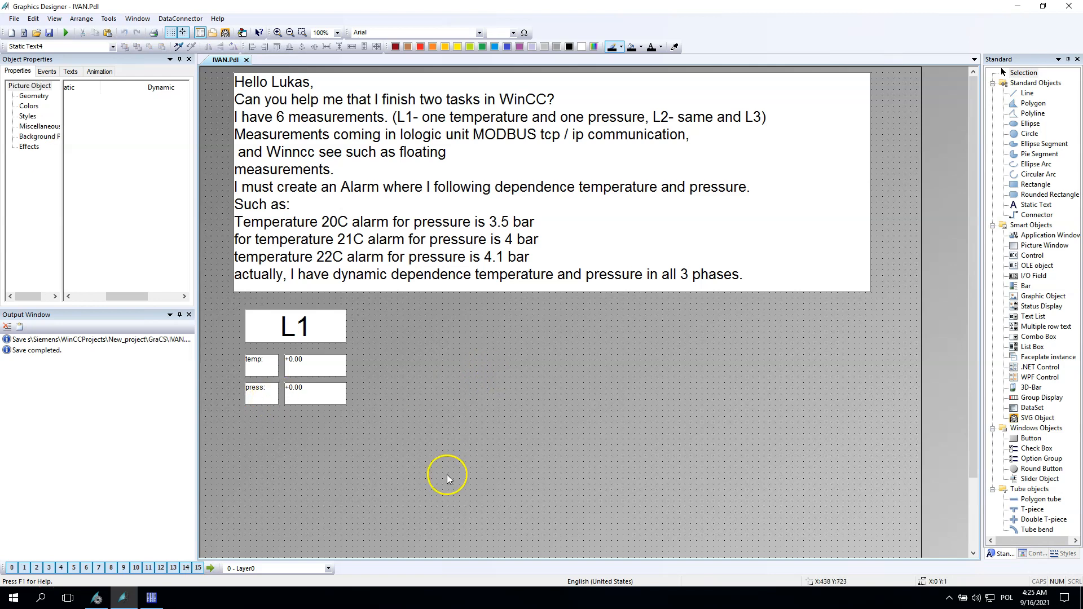
Step: Review the L1 tags in Tag Management before returning to the picture
click(152, 598)
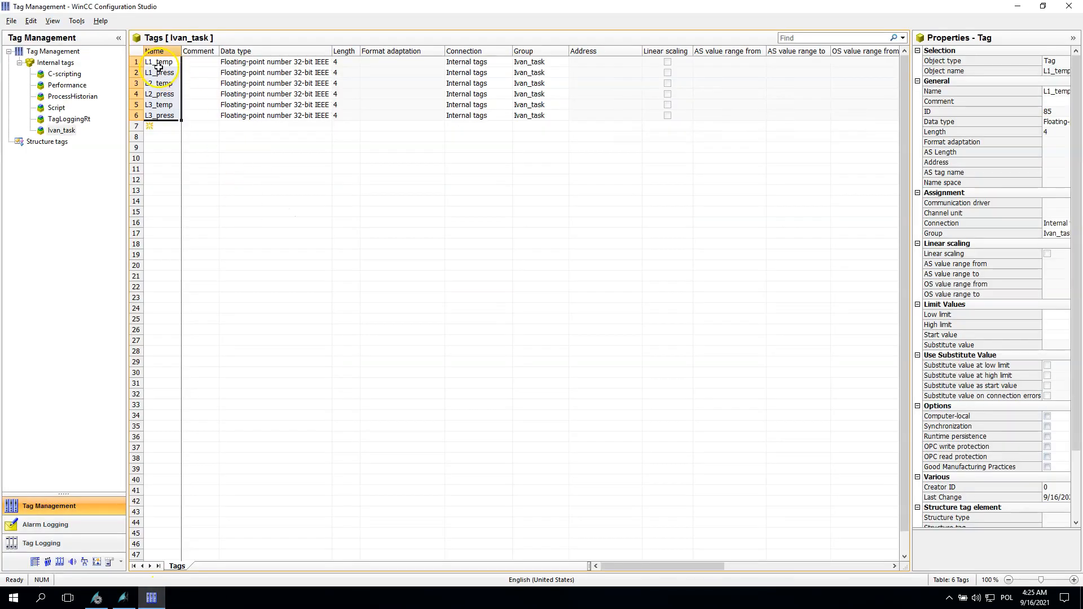
drag(136, 62, 137, 73)
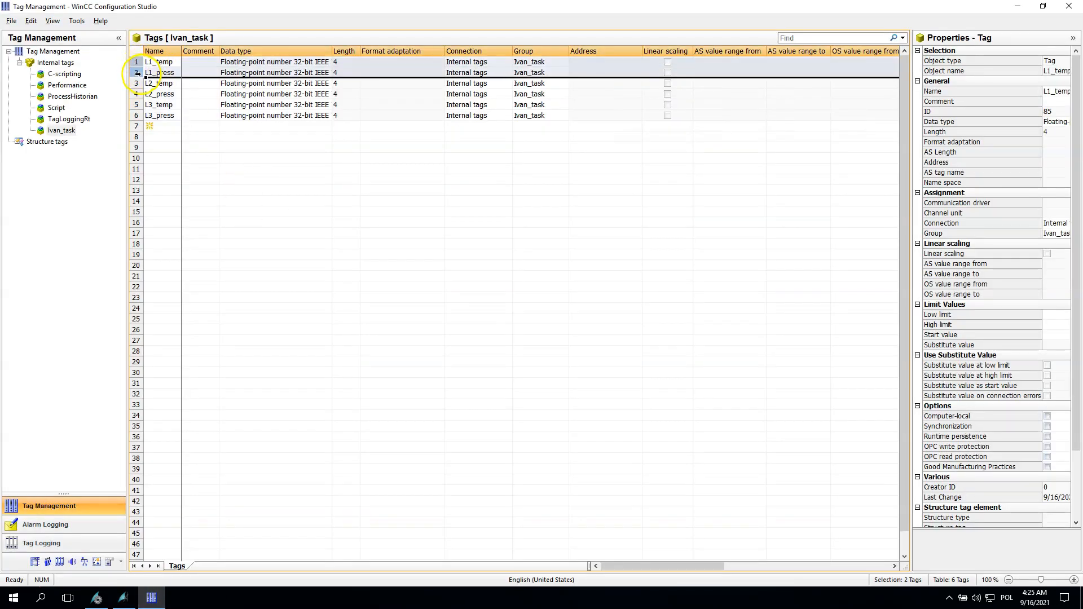
click(122, 597)
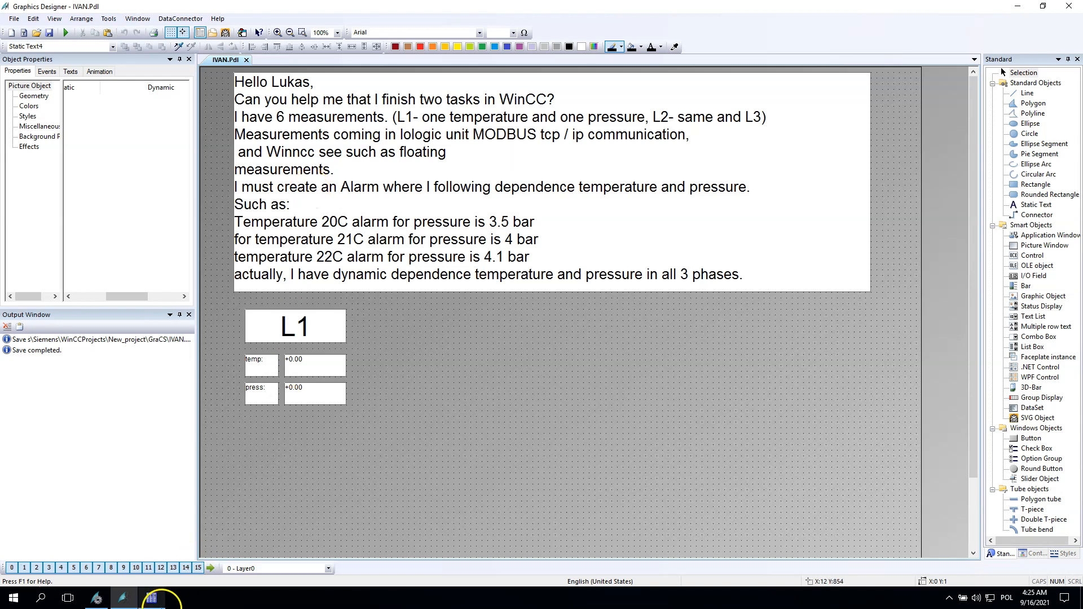
Step: Create a new internal tag named L1_alarm in the Ivan_task group
click(151, 599)
click(162, 126)
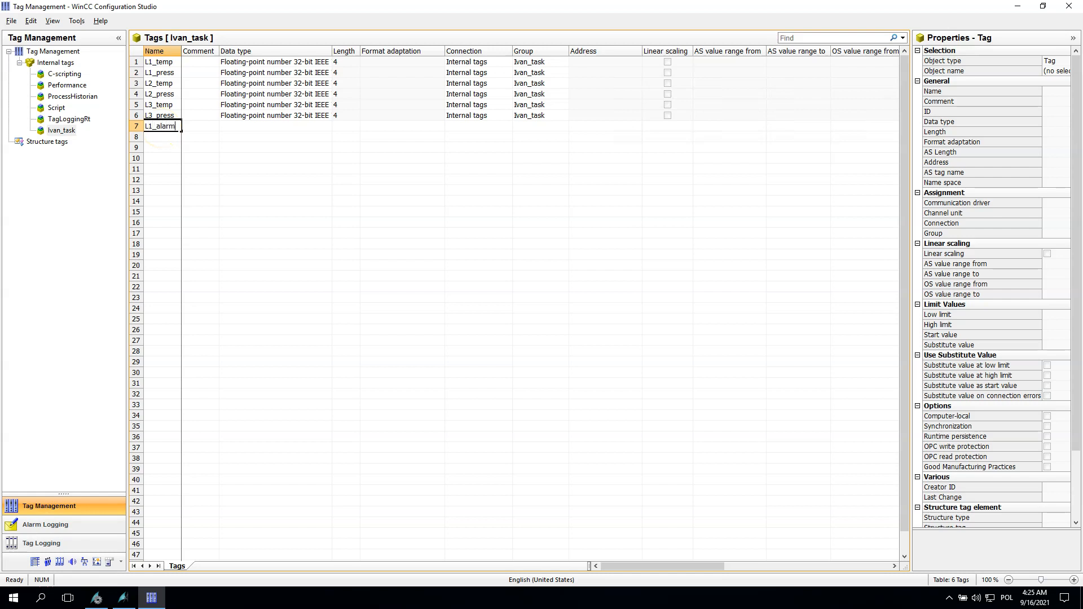
key(Return)
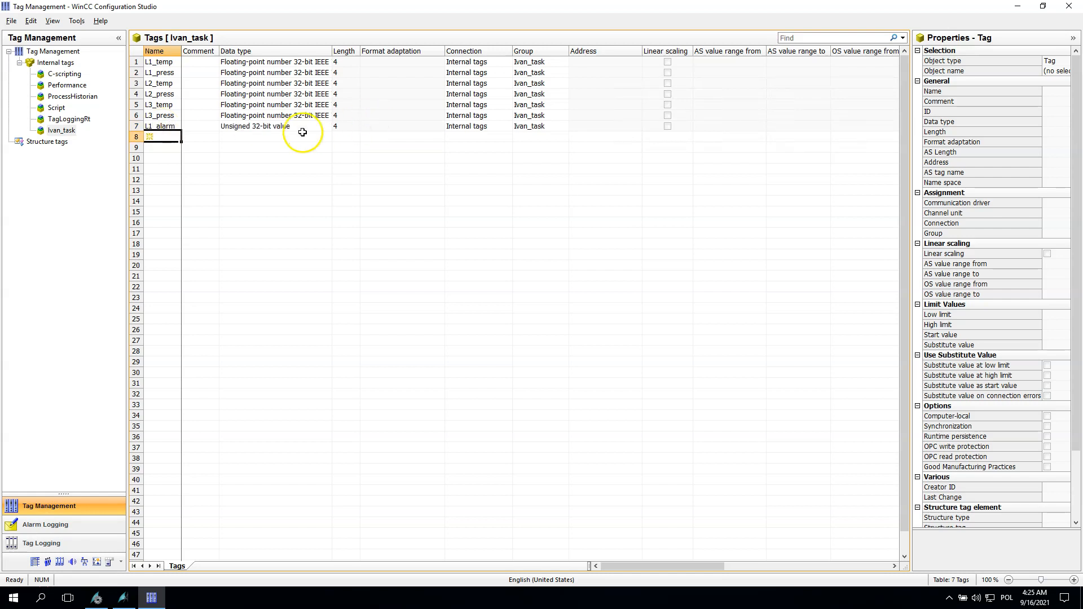
Step: Set the L1_alarm tag's data type to Binary Tag
click(321, 126)
click(333, 125)
click(337, 126)
click(251, 139)
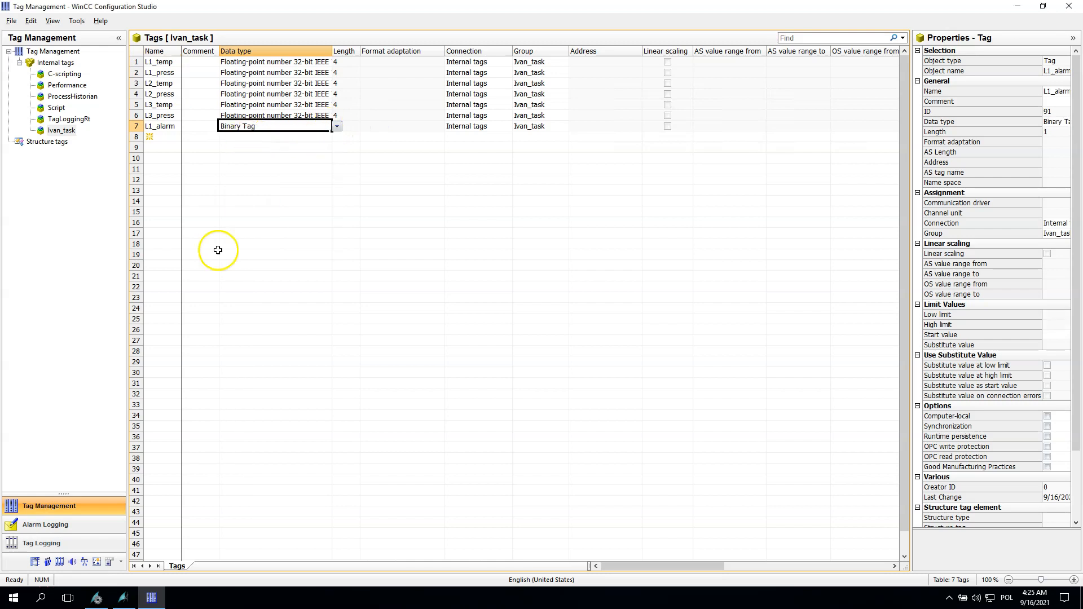
drag(443, 51, 393, 51)
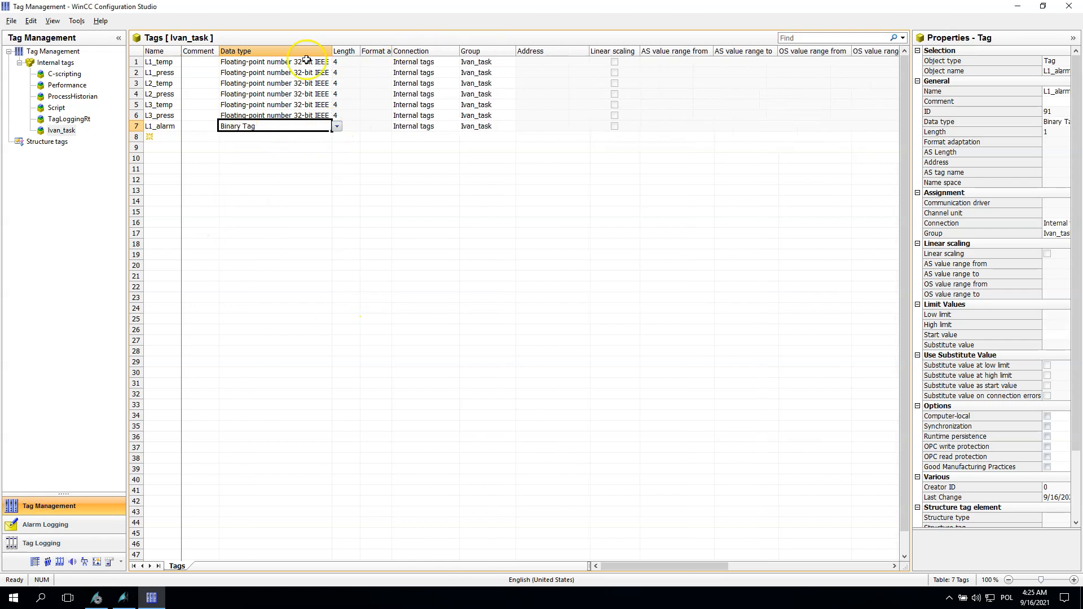
click(158, 128)
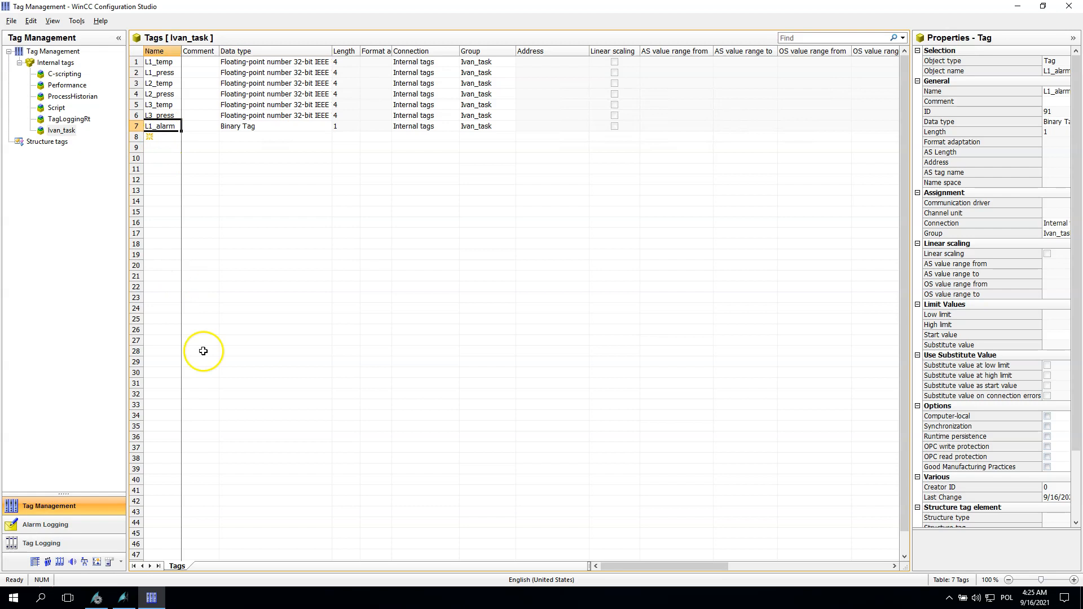
Step: In Alarm Logging, add a new message with message tag L1_alarm
click(45, 525)
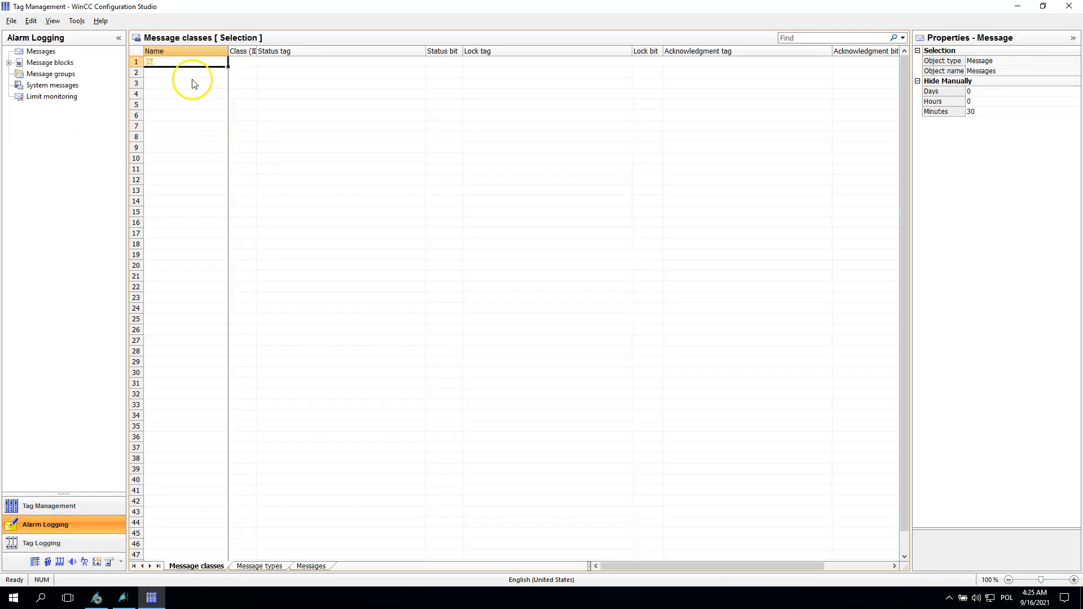
click(163, 74)
click(221, 74)
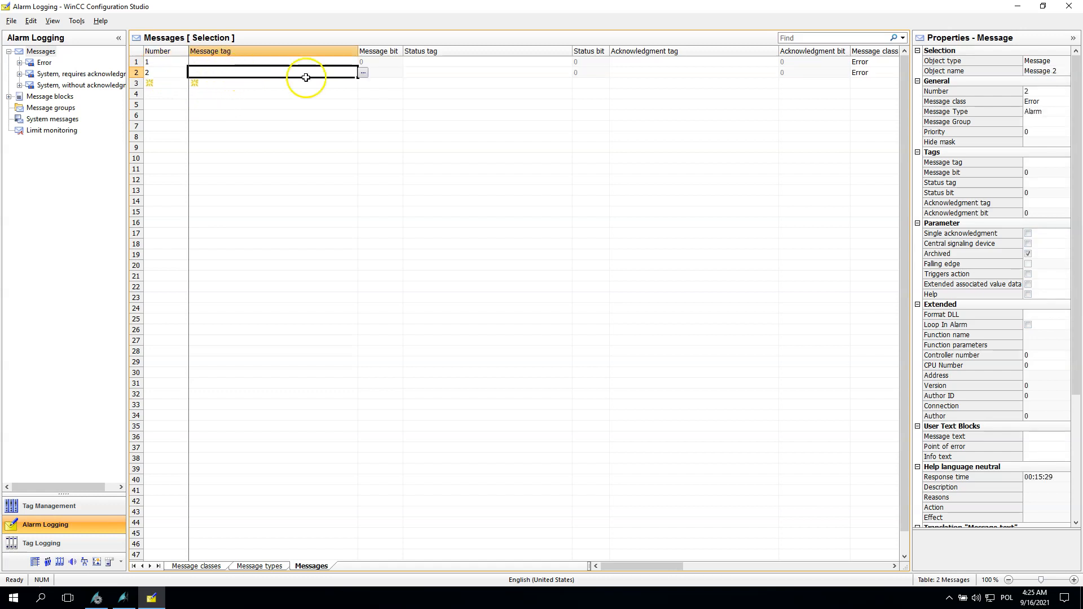
text(L1_alarm)
key(Return)
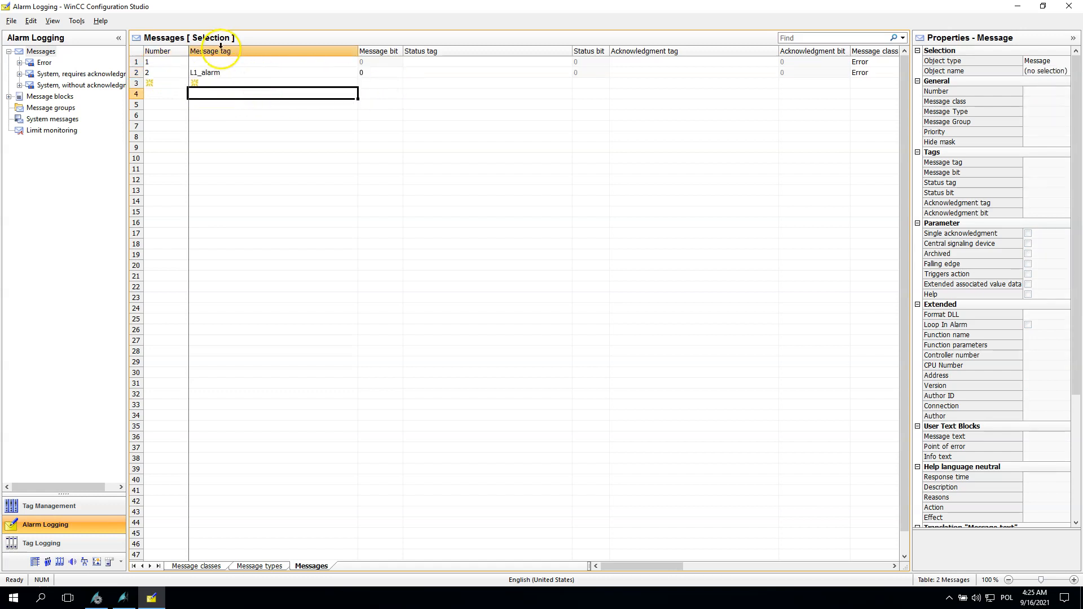
Step: Set the L1_alarm message's text to L1 alarm for temp and pressure!
click(218, 72)
drag(358, 51, 270, 51)
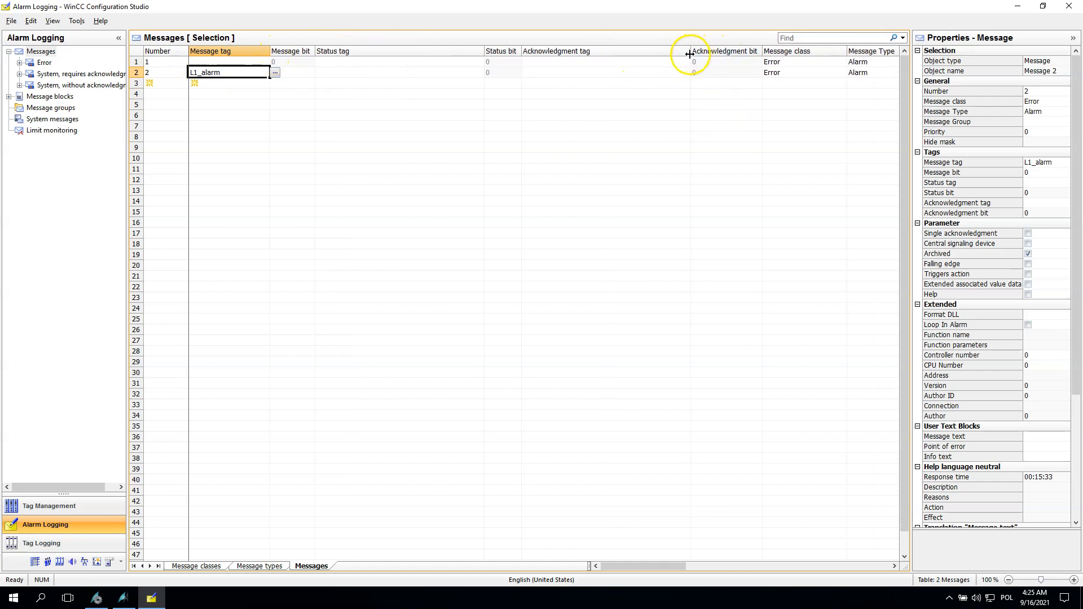
drag(692, 52, 563, 56)
click(844, 84)
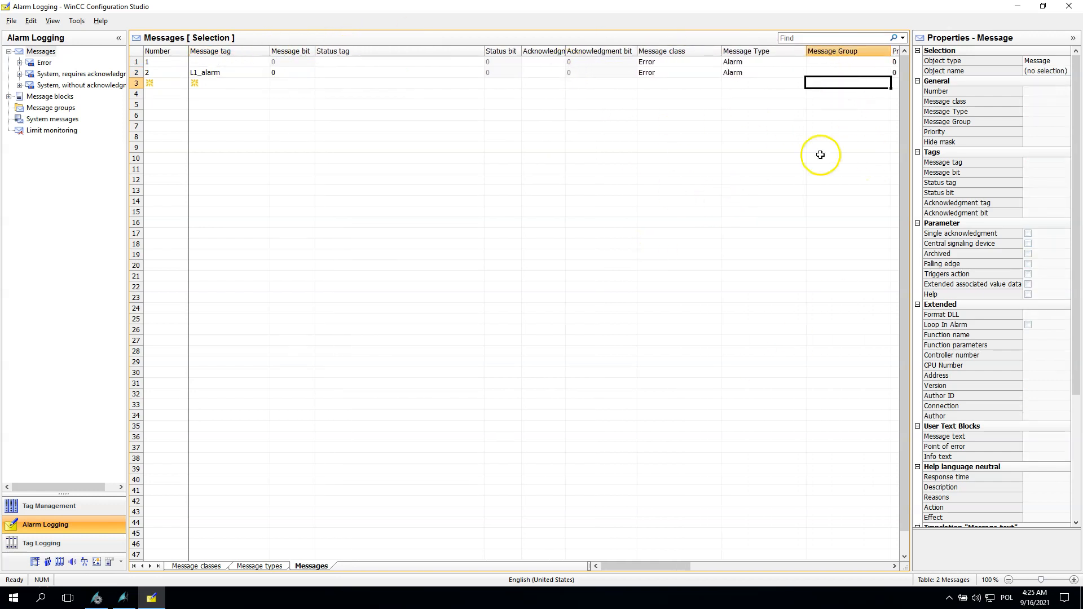
drag(661, 568, 729, 566)
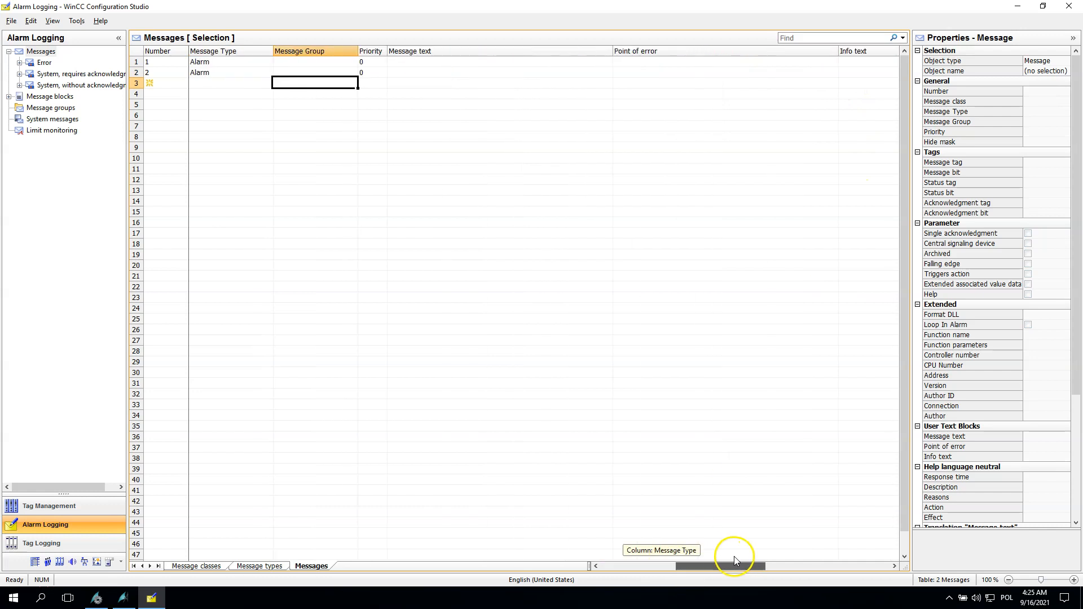
click(410, 70)
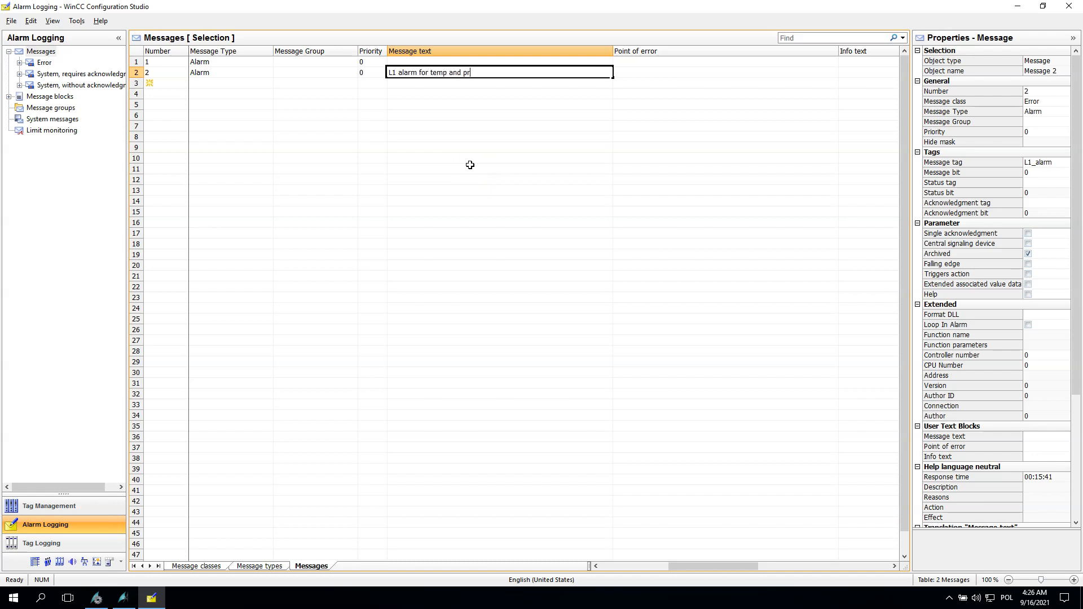
text(!)
key(Return)
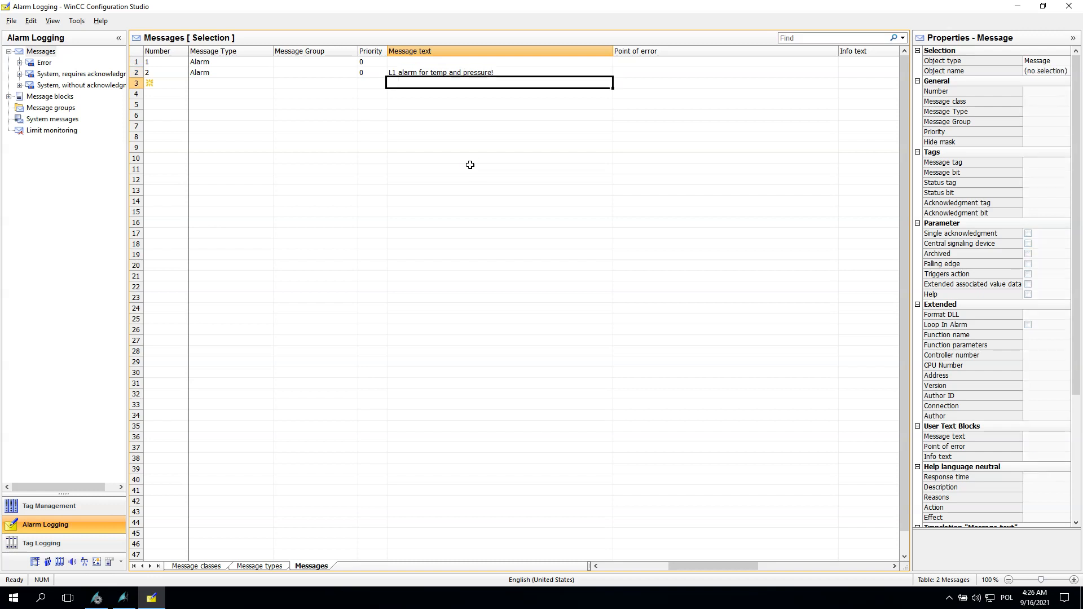
Step: Review the new alarm message's tag and text columns, then return to the picture
drag(709, 564, 625, 570)
drag(484, 51, 350, 61)
click(212, 73)
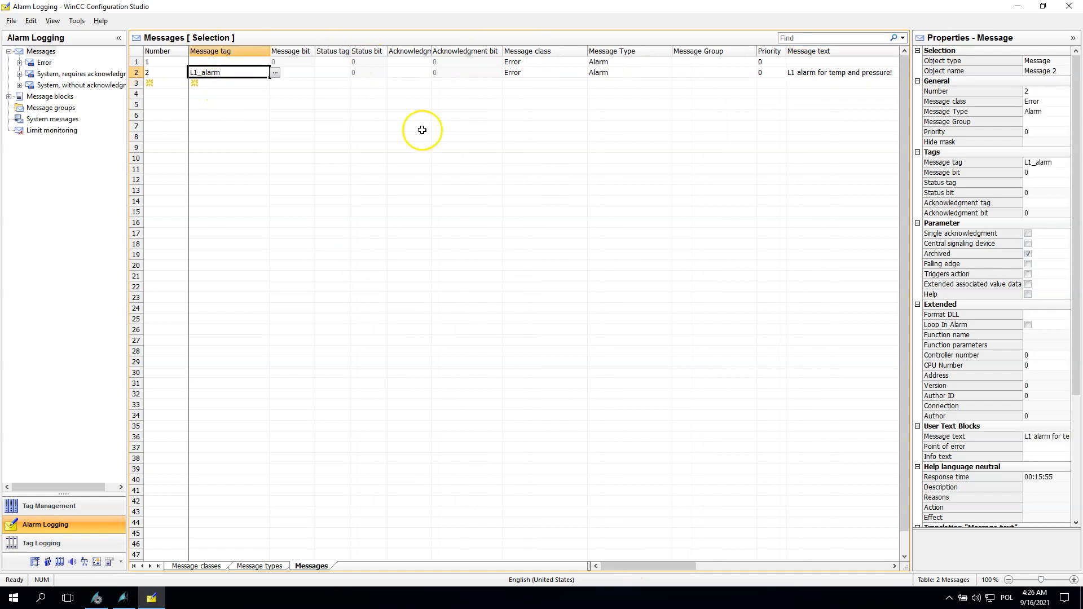
drag(270, 51, 163, 51)
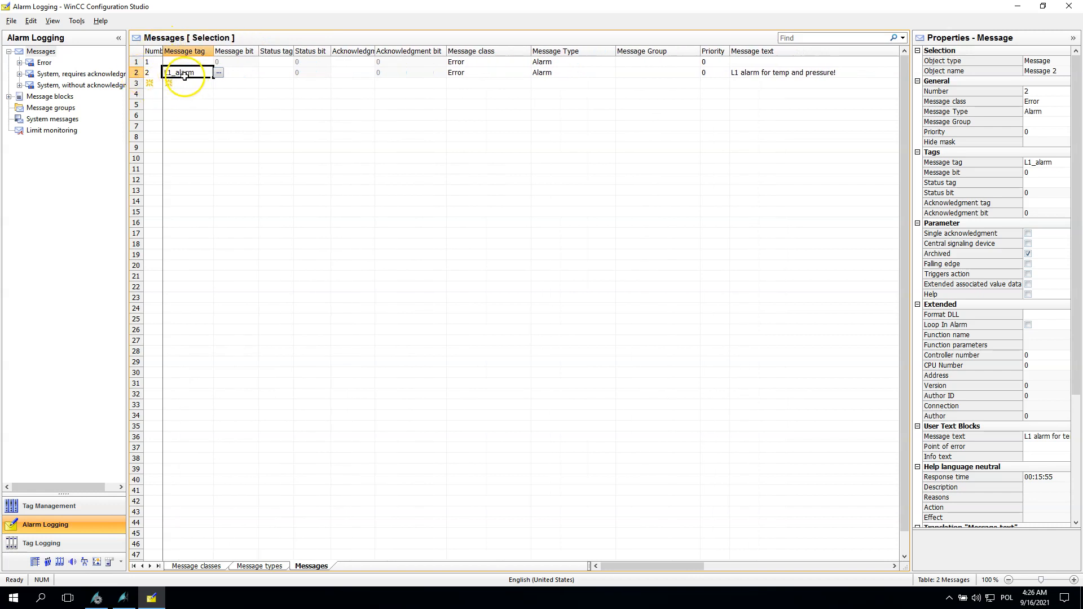
click(123, 599)
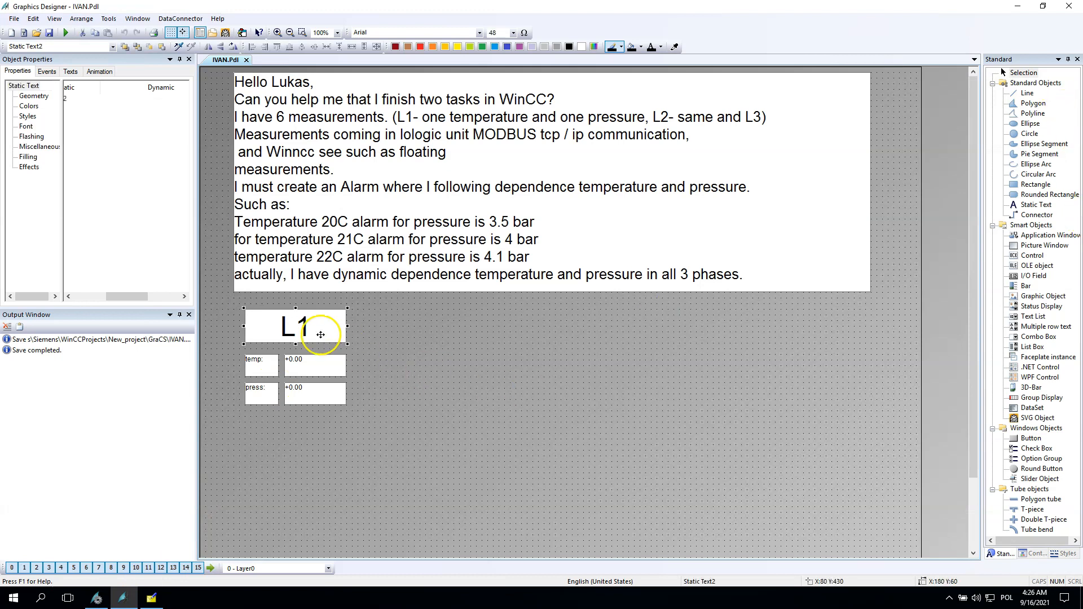
Step: Open the dynamic dialog for the L1 label's background colour, using expression 'L1_alarm' with Boolean data type
click(29, 106)
drag(113, 296, 80, 296)
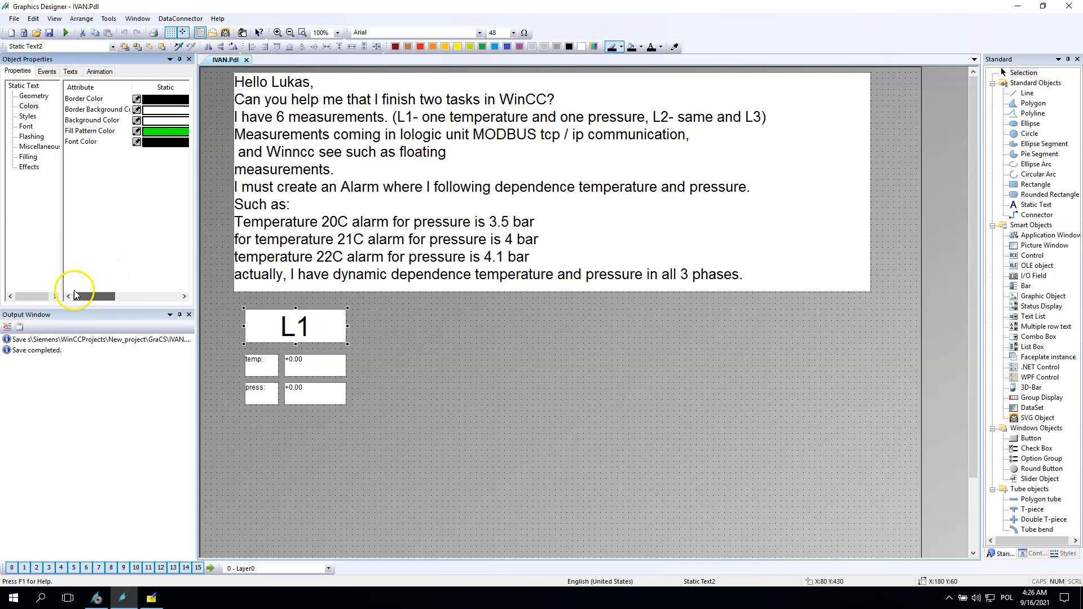
drag(131, 86, 95, 87)
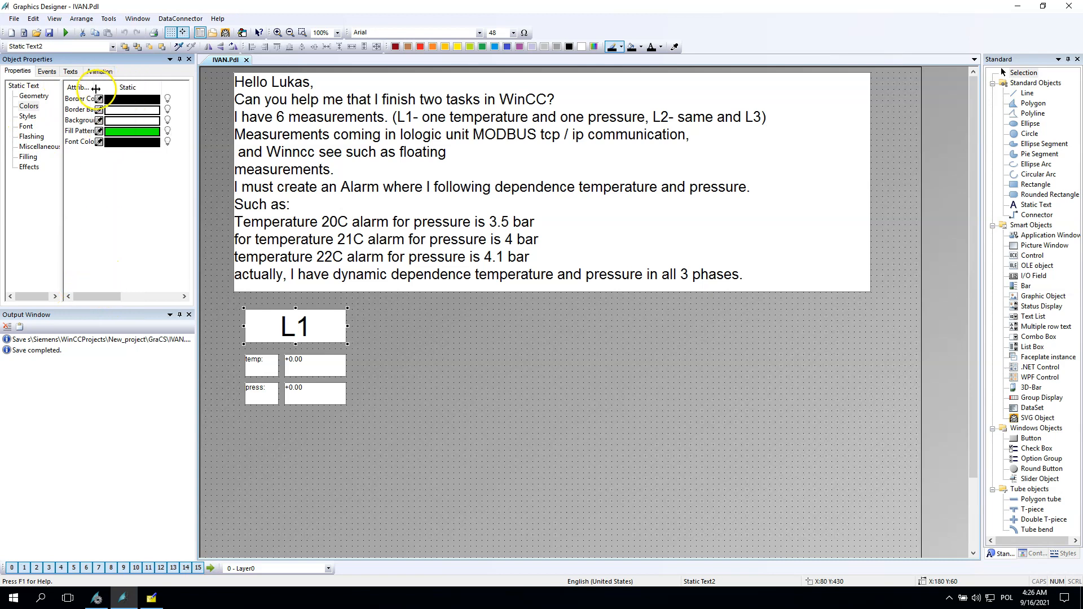
right_click(169, 125)
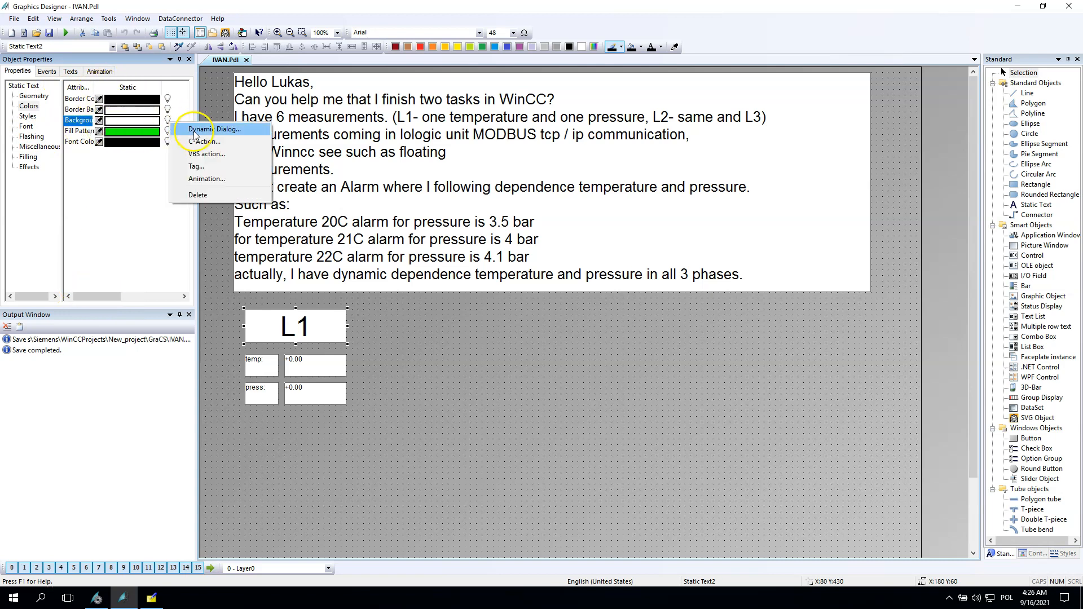
click(200, 128)
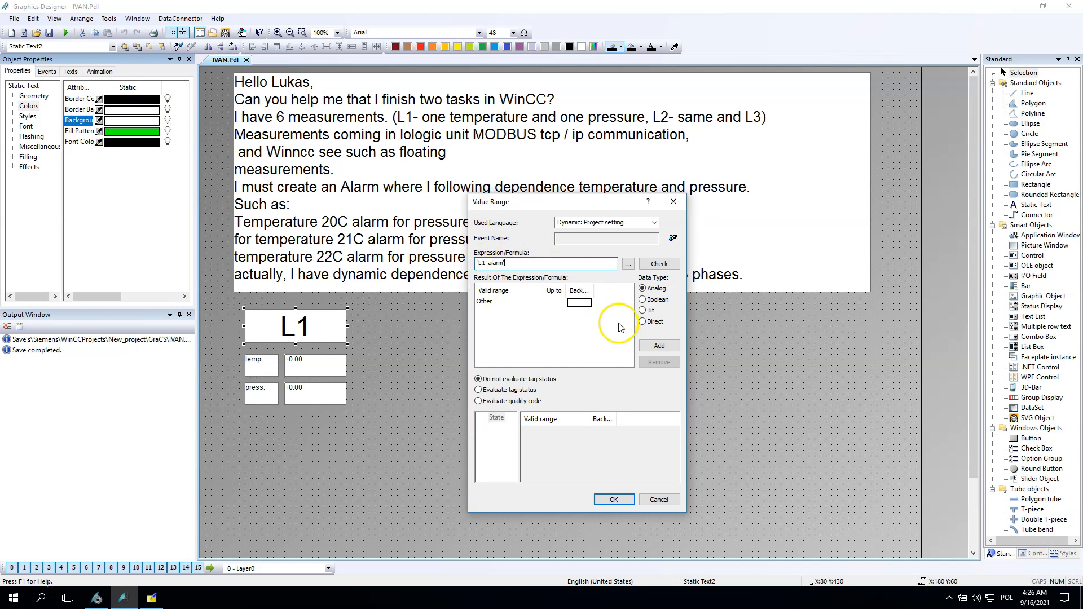
click(642, 299)
click(565, 303)
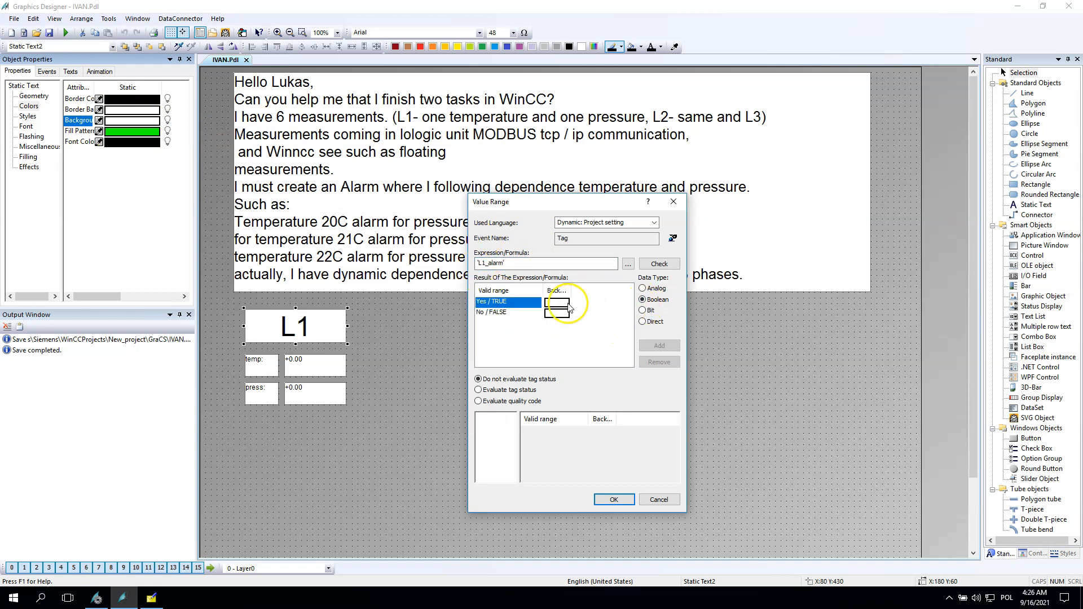
Step: Set the background colour for the Yes/TRUE state to red (FF0000) and confirm the dynamic
double_click(569, 307)
click(685, 346)
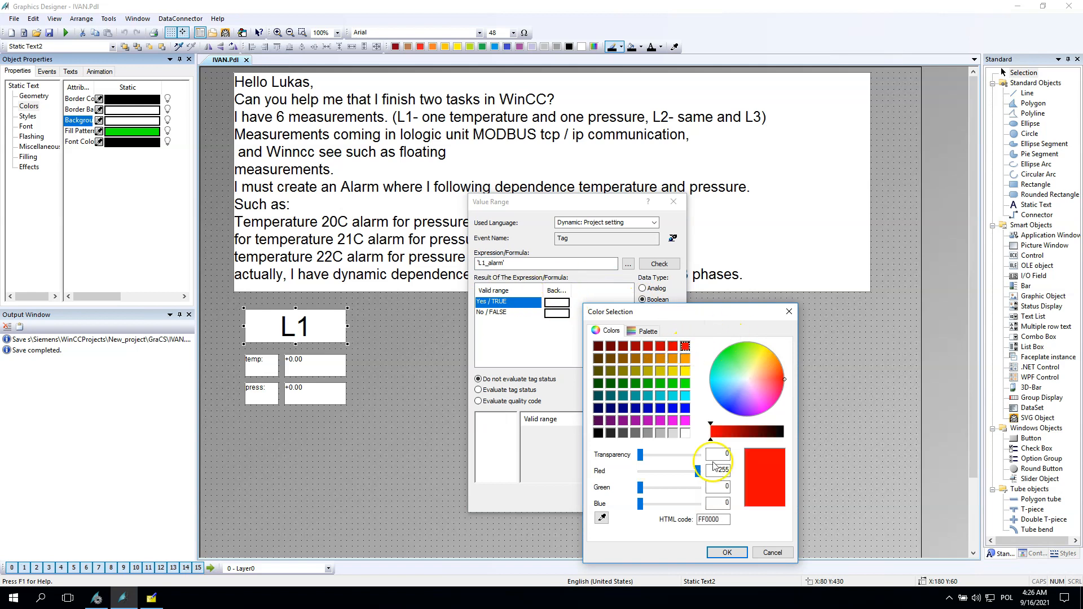
click(728, 553)
click(609, 500)
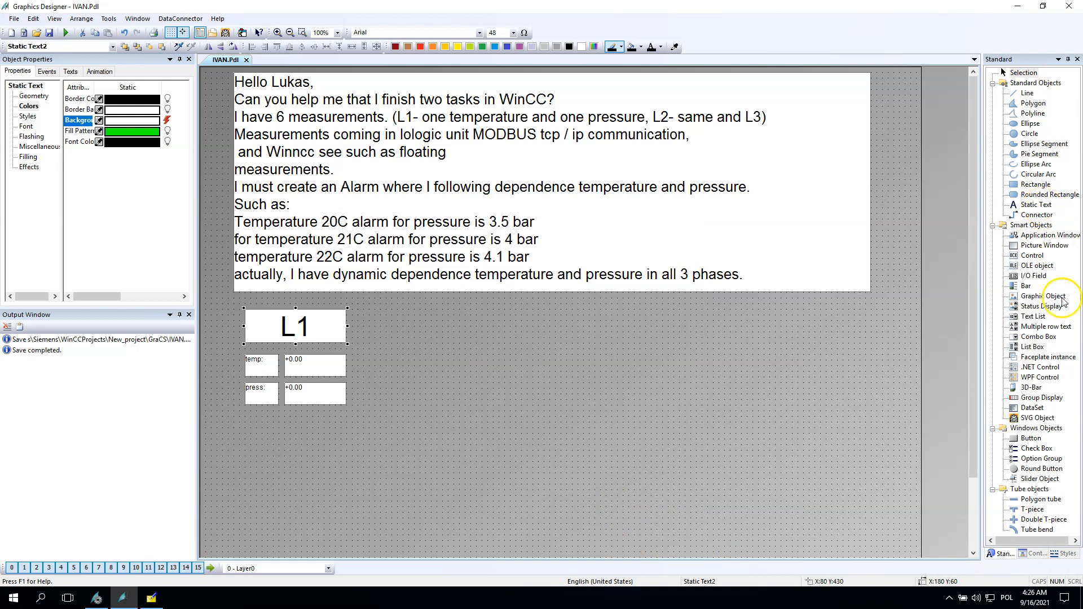
Step: Place a button beside the L1 label and set its text to reset
click(1030, 439)
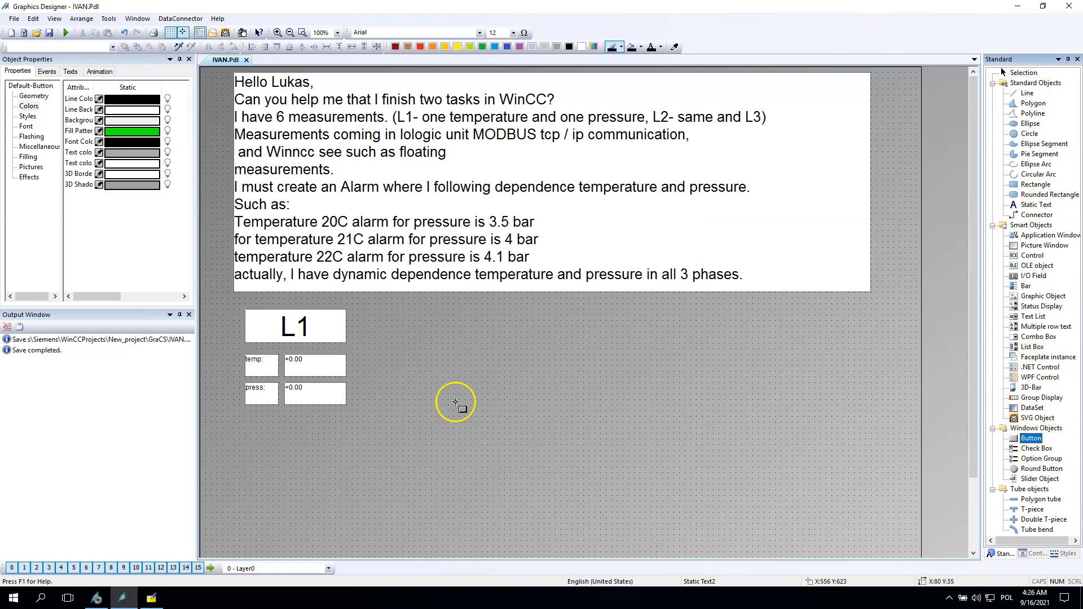
drag(356, 319, 375, 326)
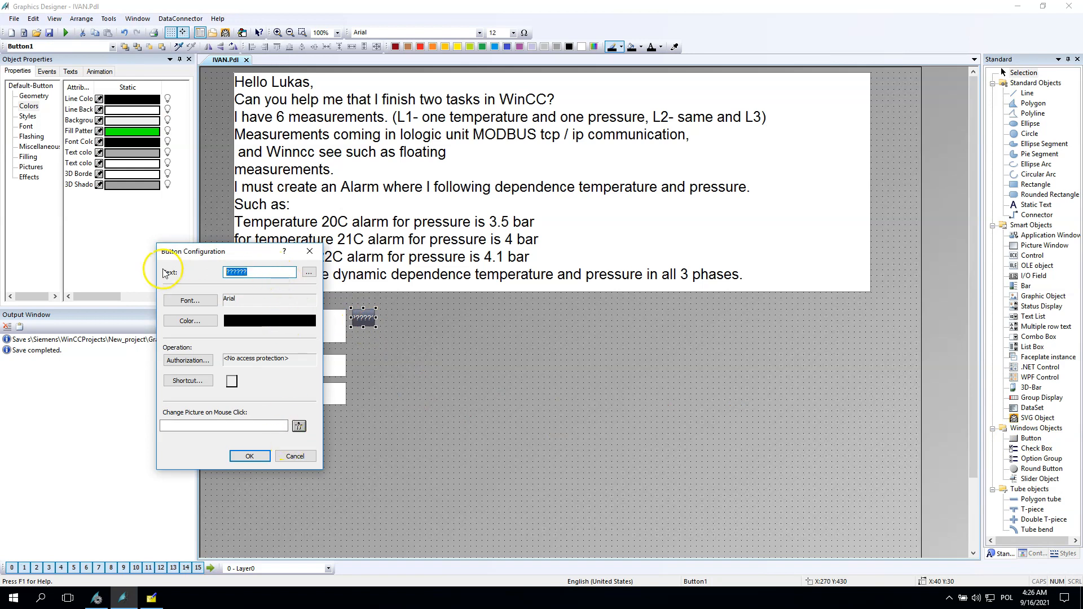
text(reset)
key(Return)
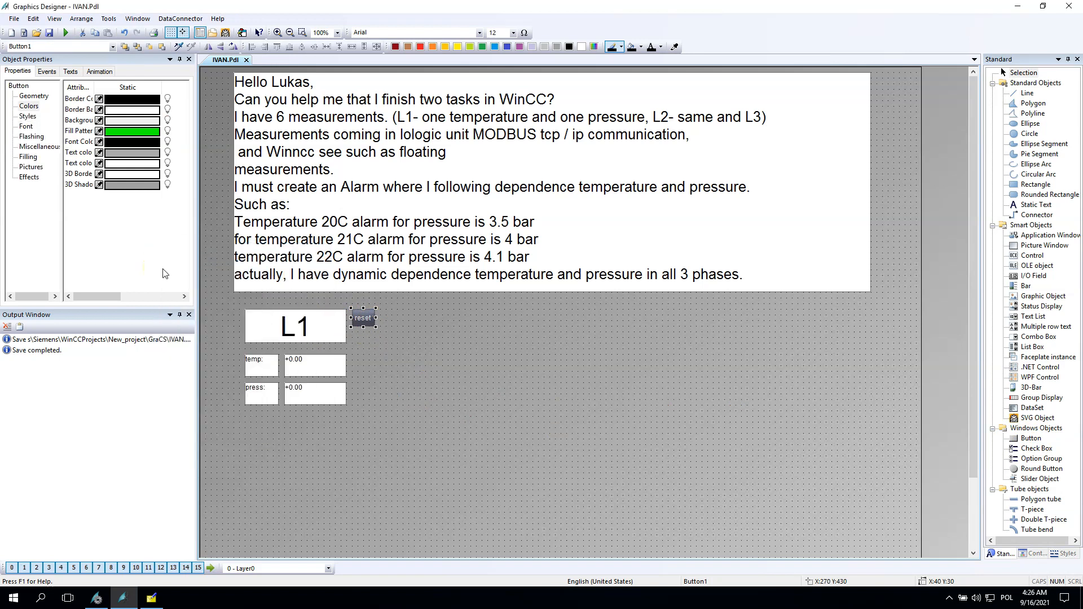
Step: Give the reset button a mouse-click direct connection writing constant 0 to the tag L1_alarm
click(47, 71)
click(30, 96)
click(117, 103)
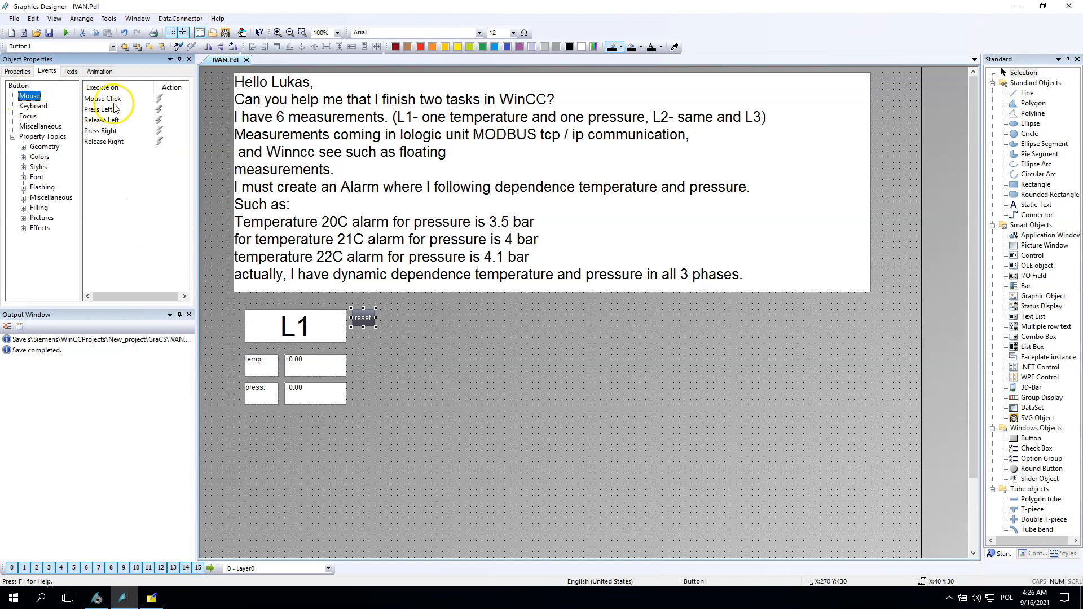
right_click(159, 99)
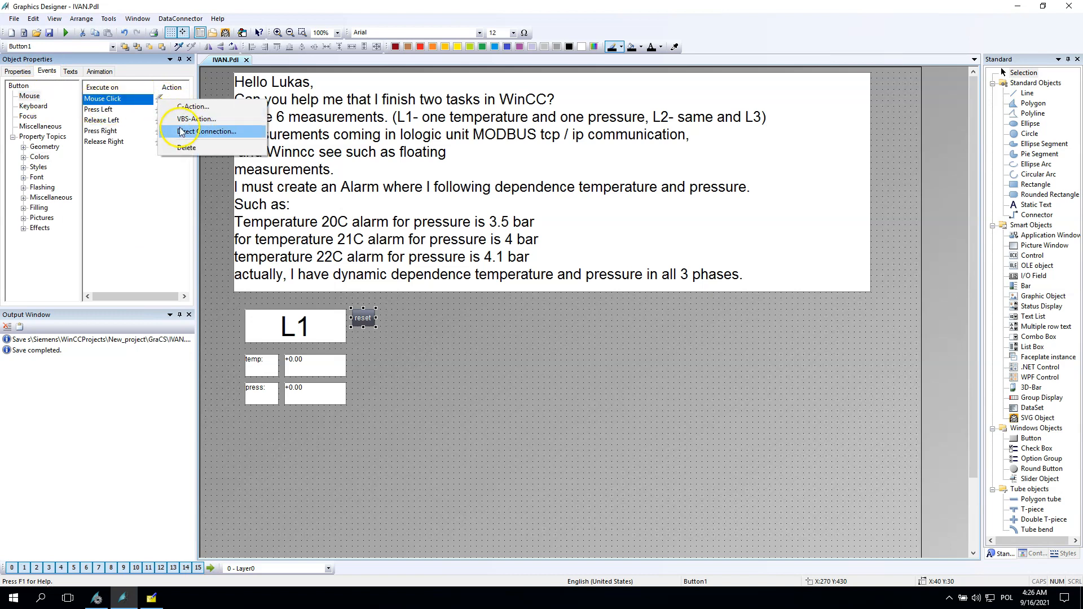
click(181, 132)
click(401, 217)
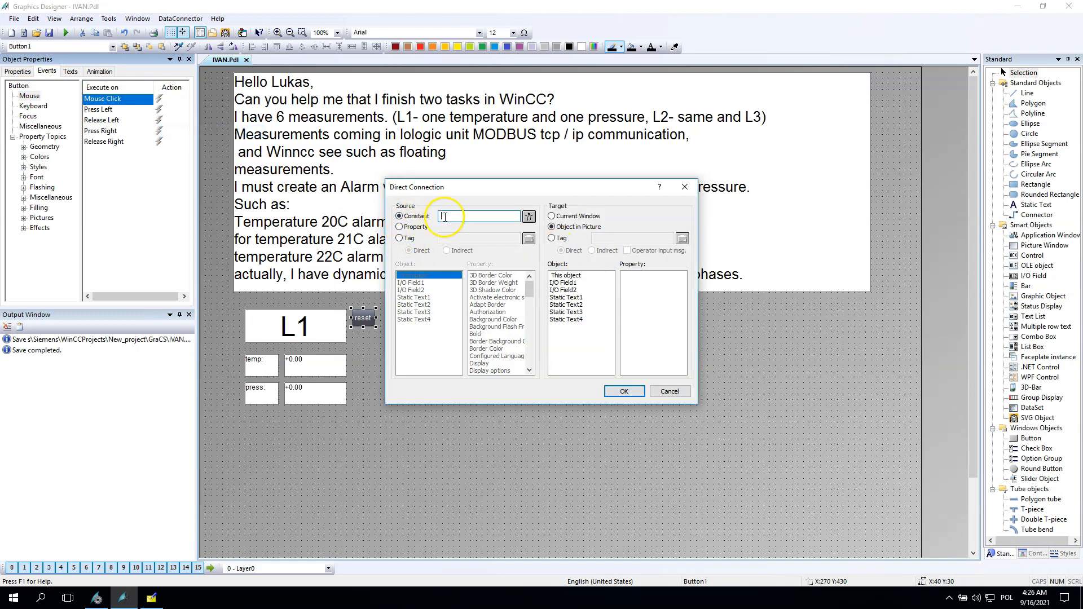
click(560, 239)
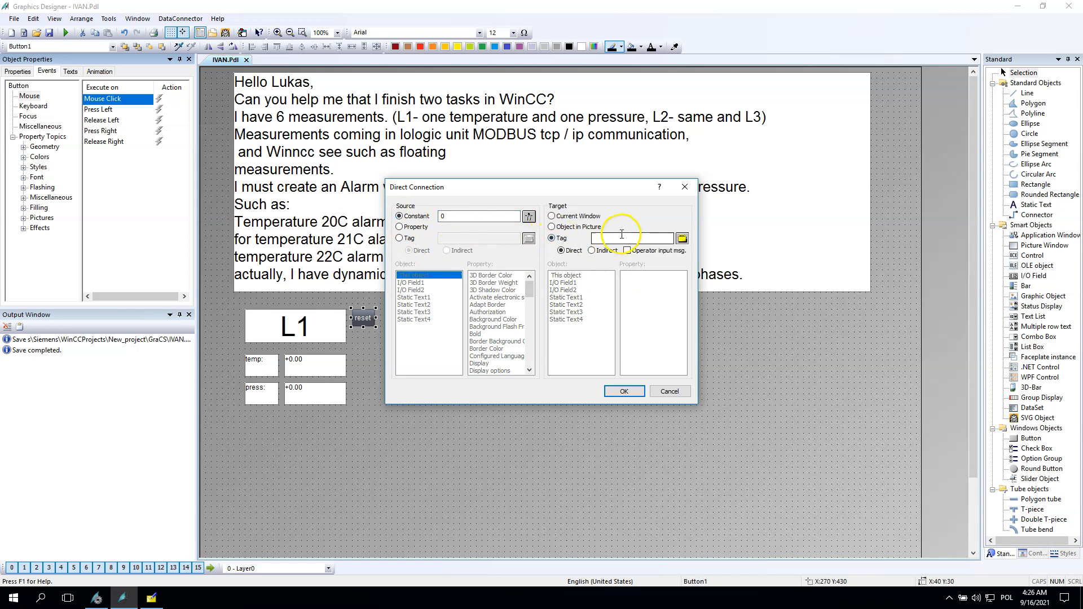
click(624, 391)
click(518, 353)
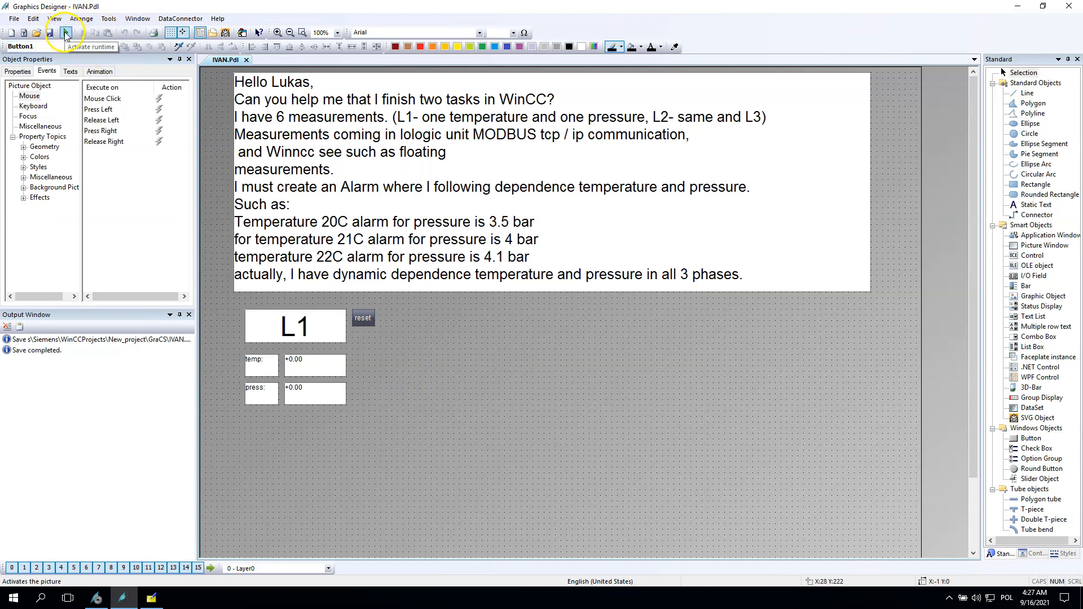
Step: In the computer's startup properties, enable Alarm Logging Runtime and Global Script Runtime
click(96, 598)
click(61, 56)
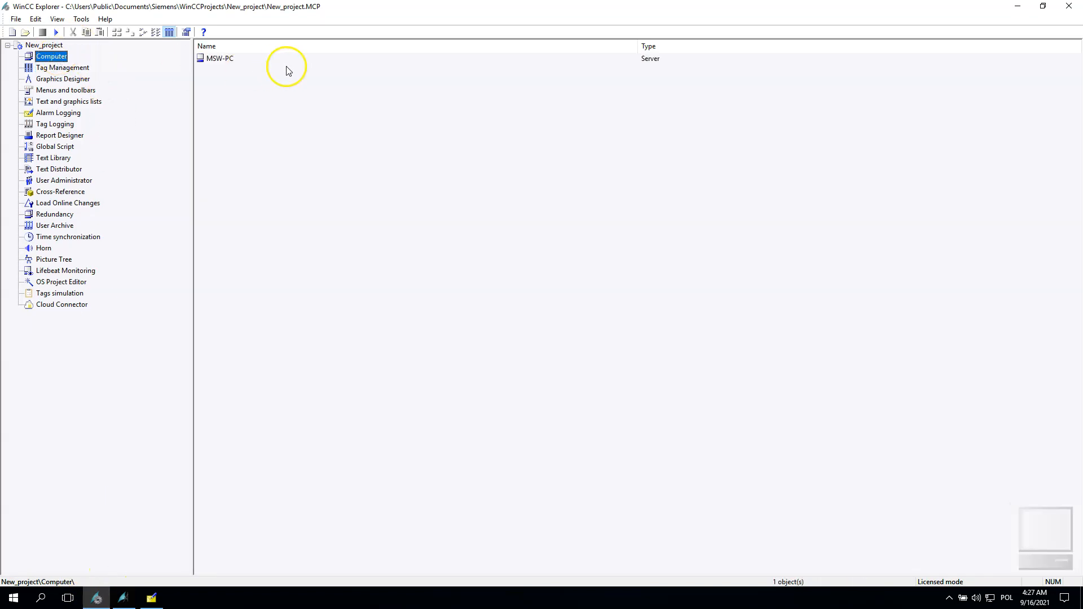
double_click(219, 58)
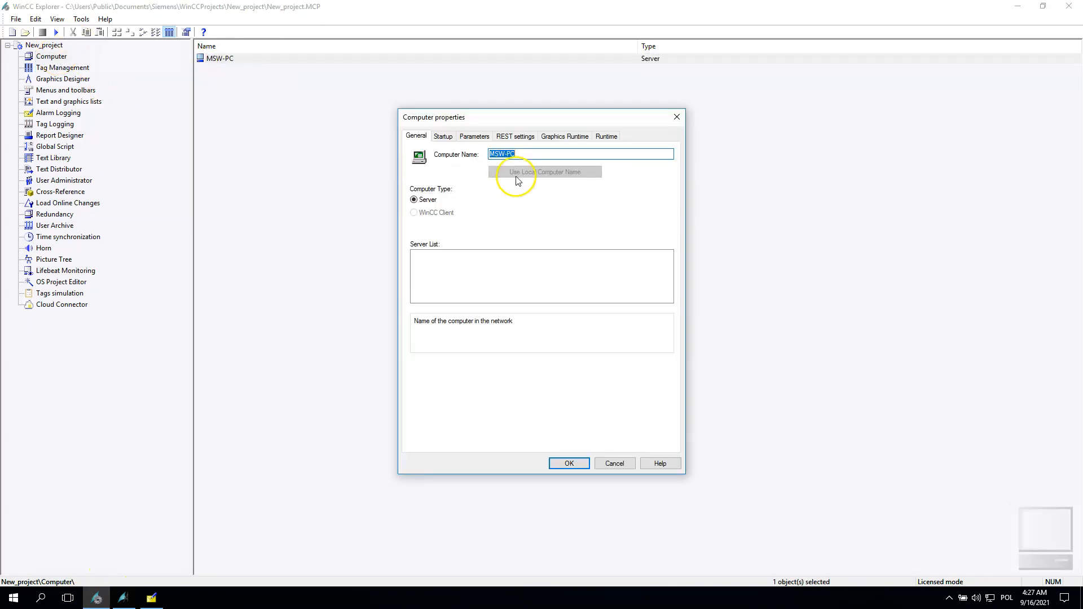
click(443, 136)
click(415, 172)
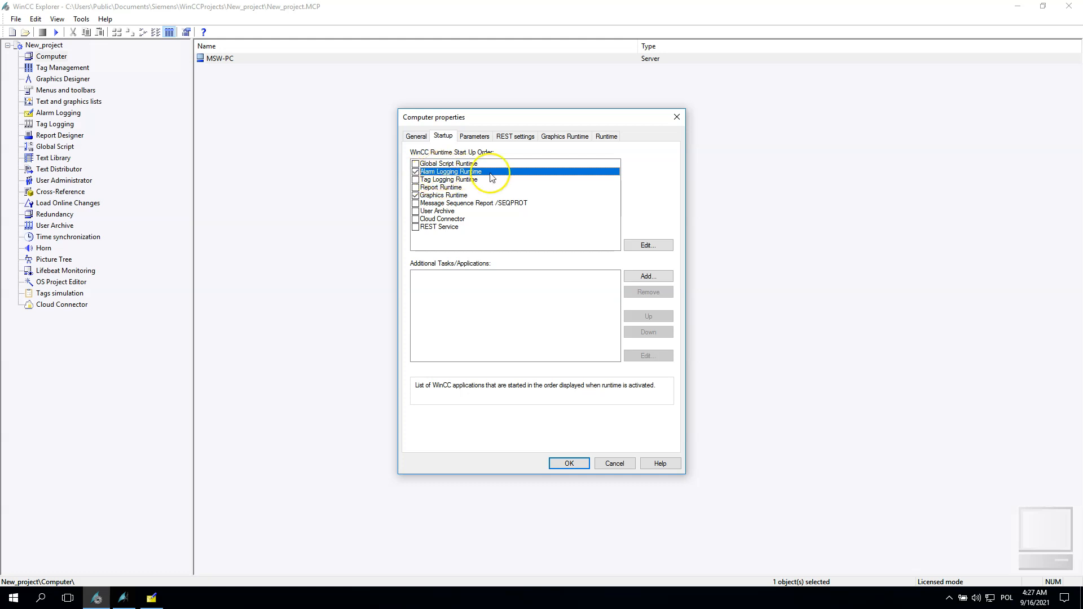
click(416, 164)
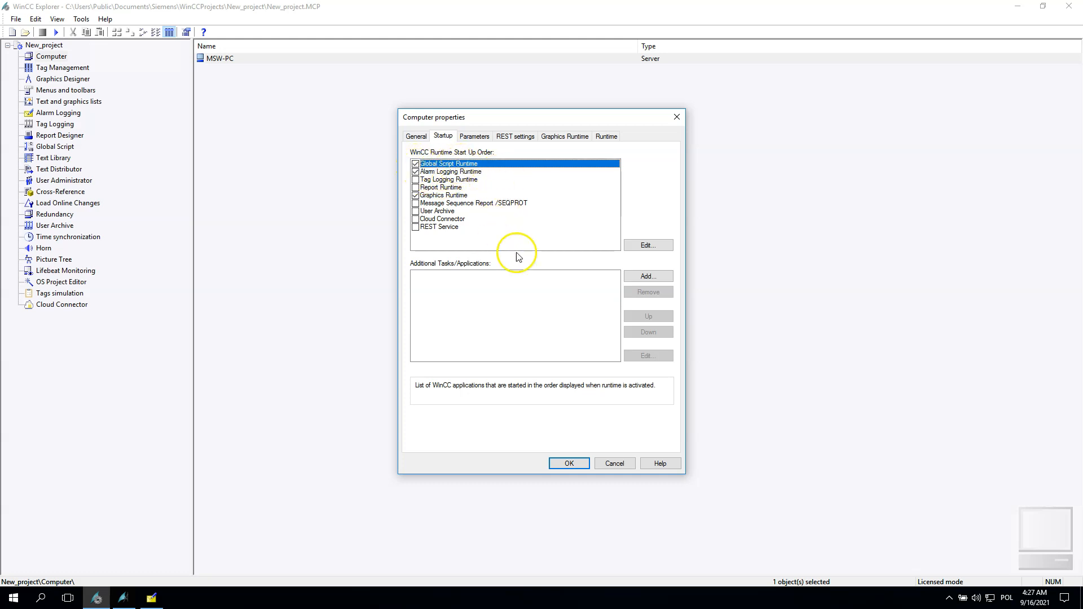
click(569, 464)
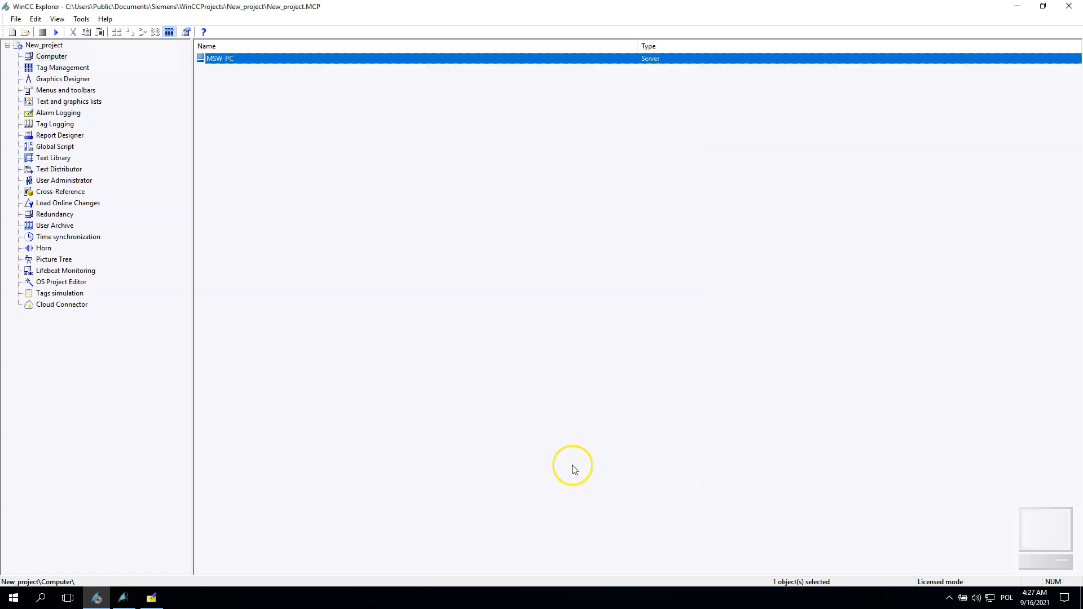
Step: Close Alarm Logging and activate runtime from the Graphics Designer
click(151, 597)
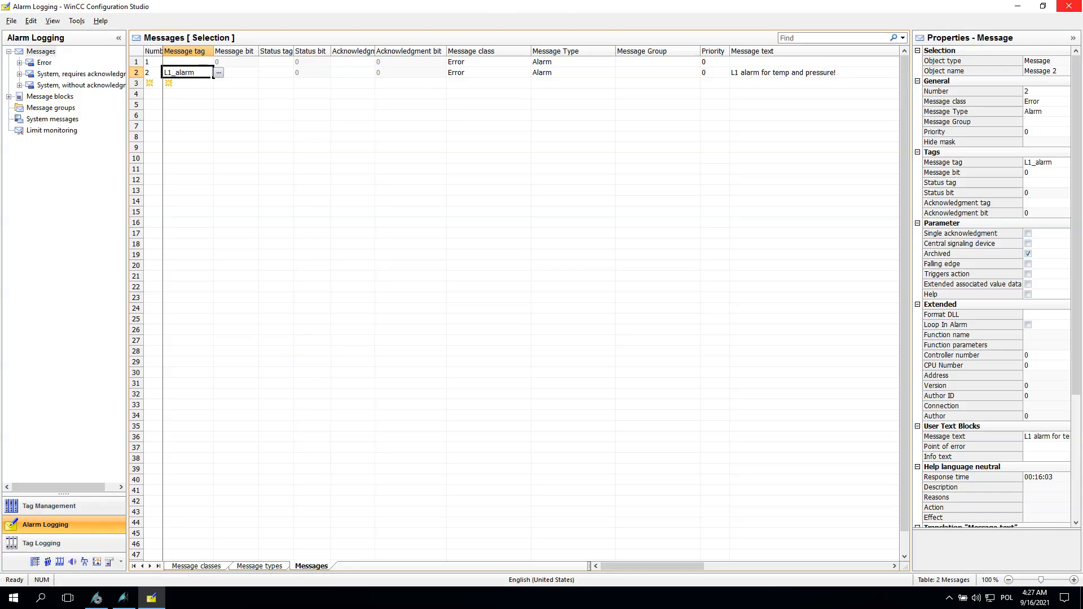
click(1069, 6)
click(122, 599)
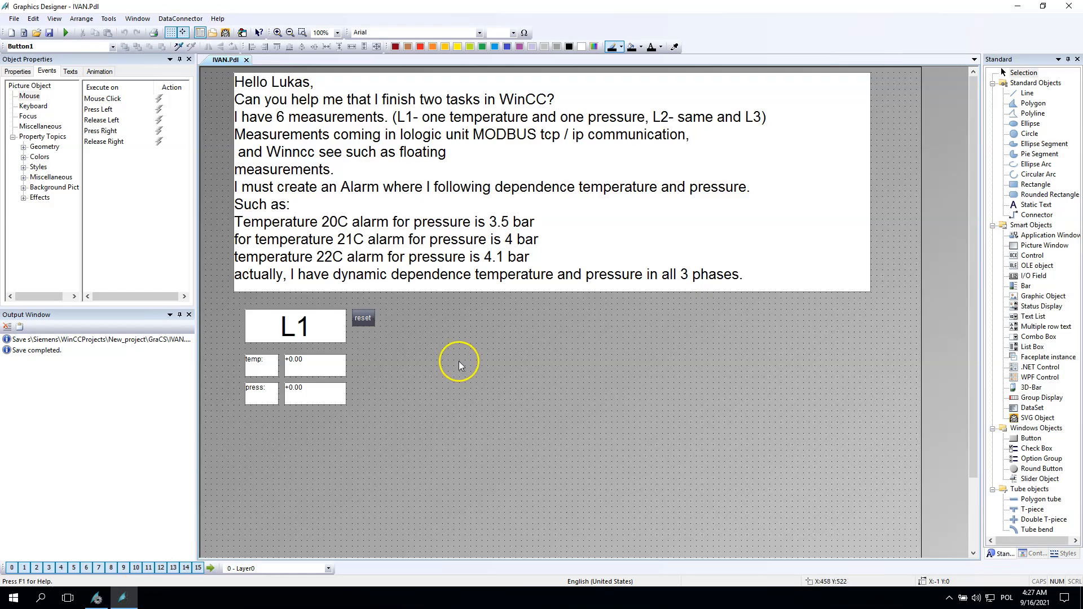
click(65, 34)
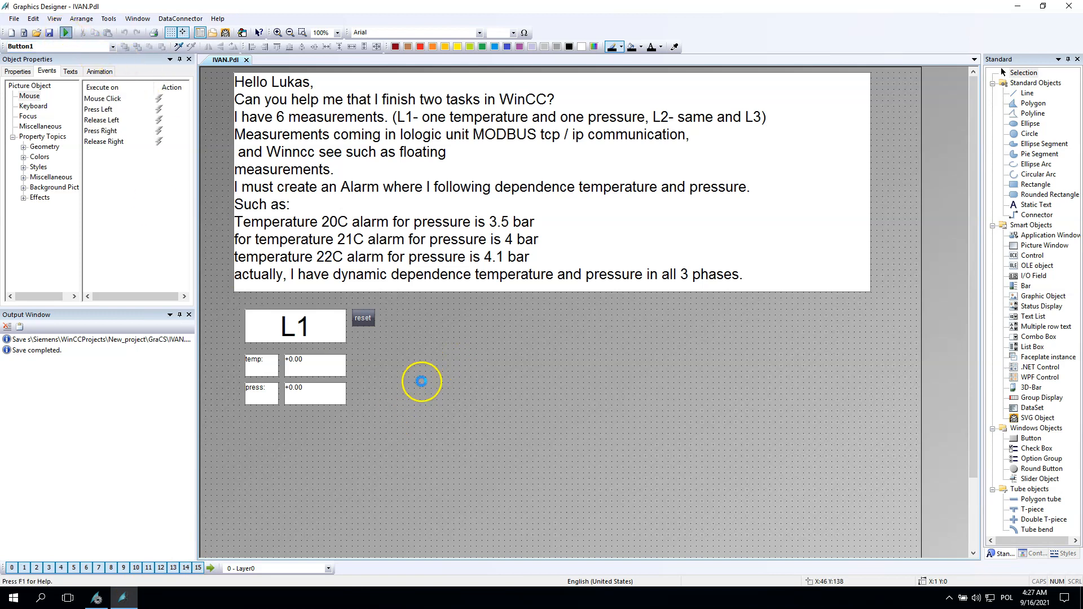